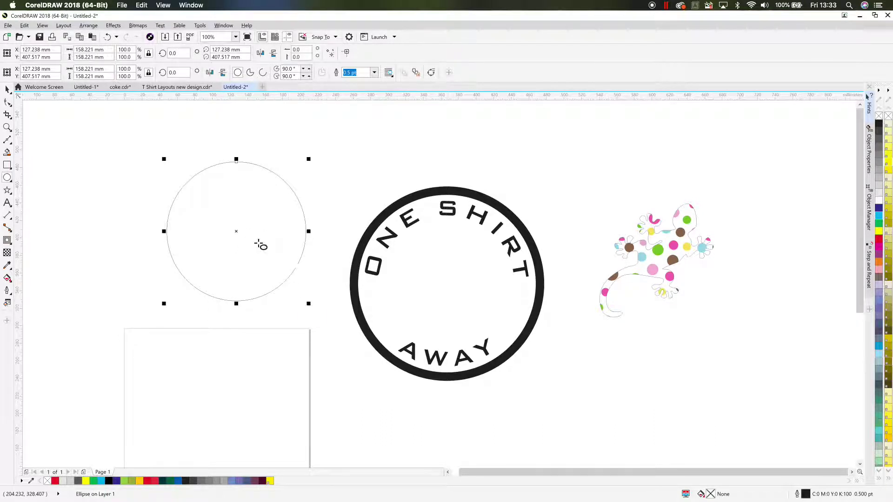
- Move the thin circle inside the black ring and align its centre with the ring and lettering
left_click(7, 90)
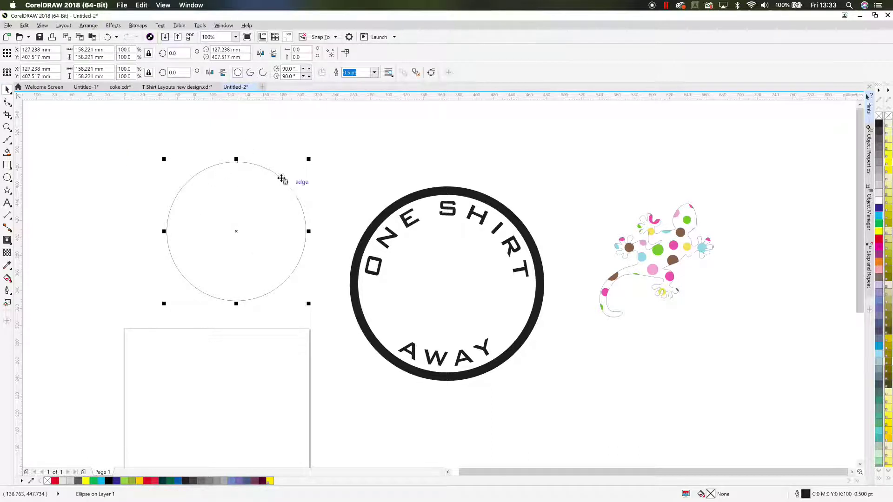
left_click_drag(256, 215, 477, 271)
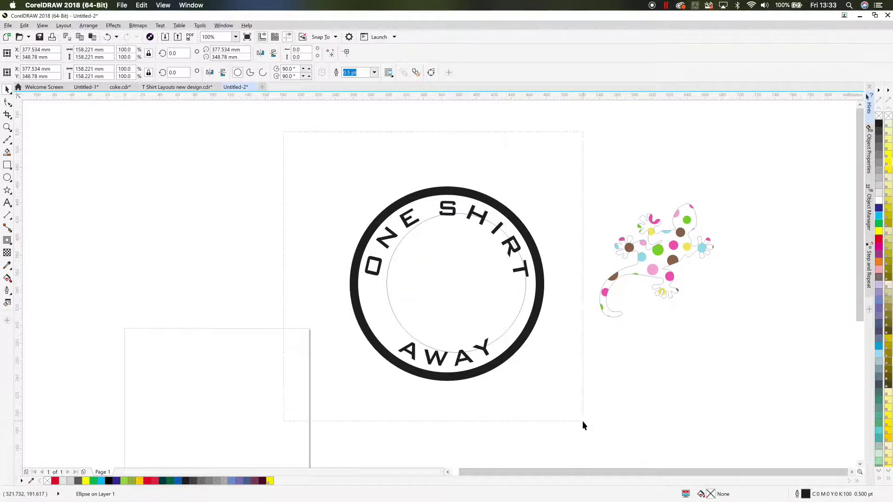
left_click_drag(583, 423, 587, 416)
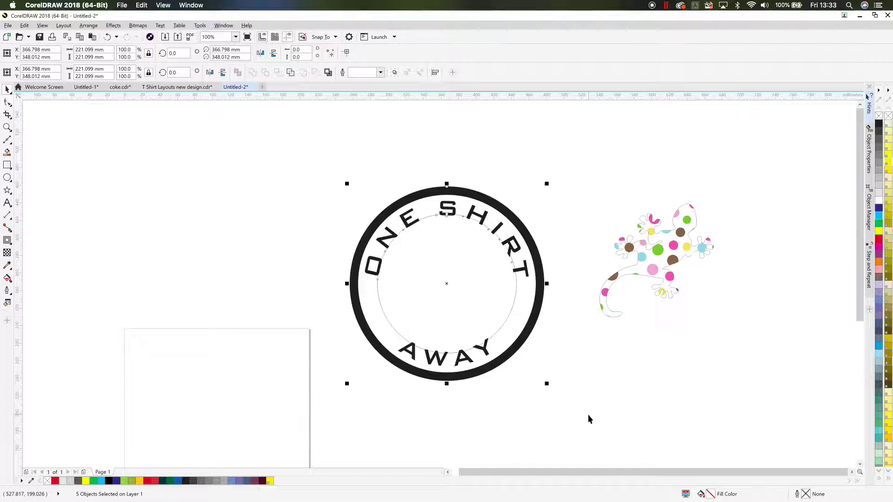
- Shrink the thin circle from its centre to about 122 mm in diameter so it clears the lettering
left_click(476, 176)
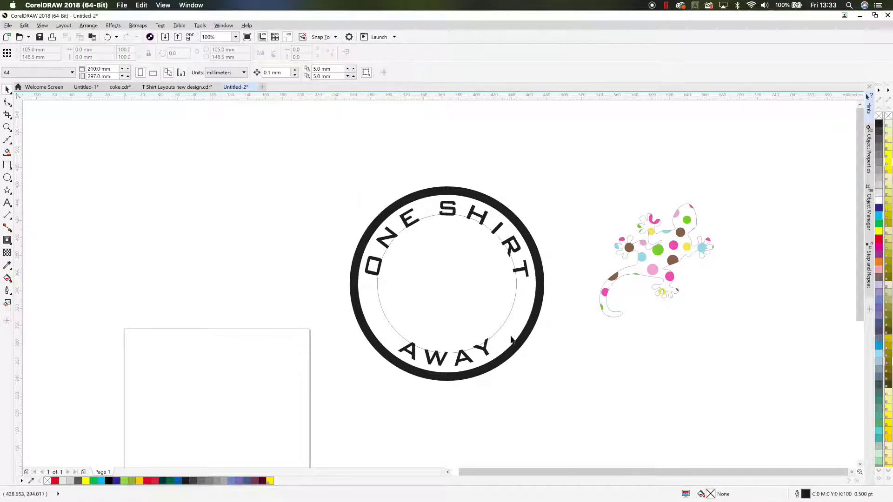
left_click(504, 323)
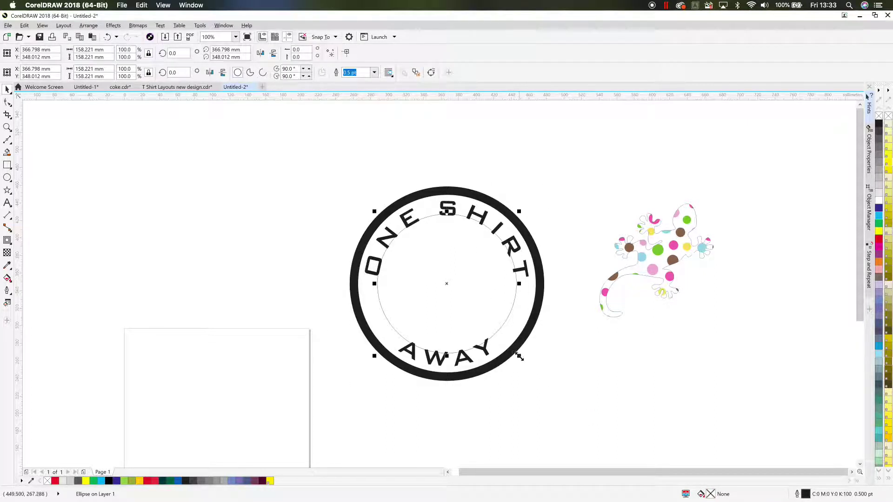
left_click_drag(520, 356, 505, 341)
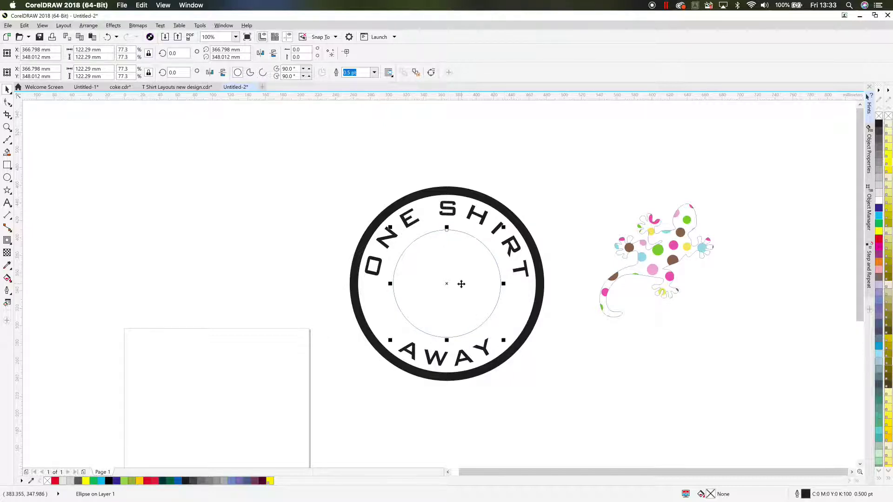
- Fill the black outer ring with yellow and undo the fill
scroll(461, 284, "up", 2)
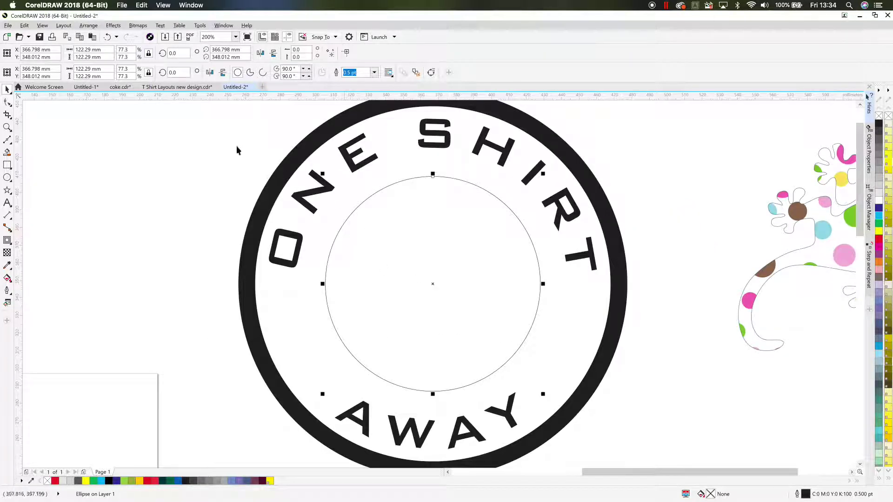
left_click(347, 199)
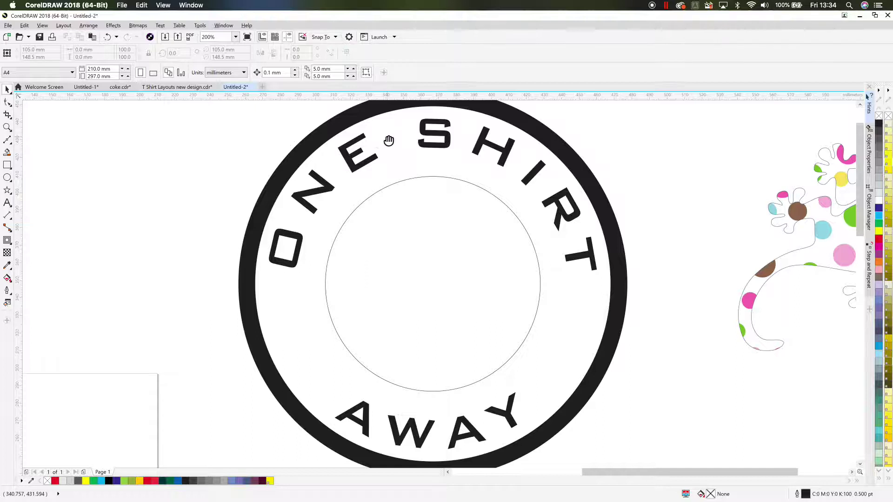
scroll(387, 141, "up", 2)
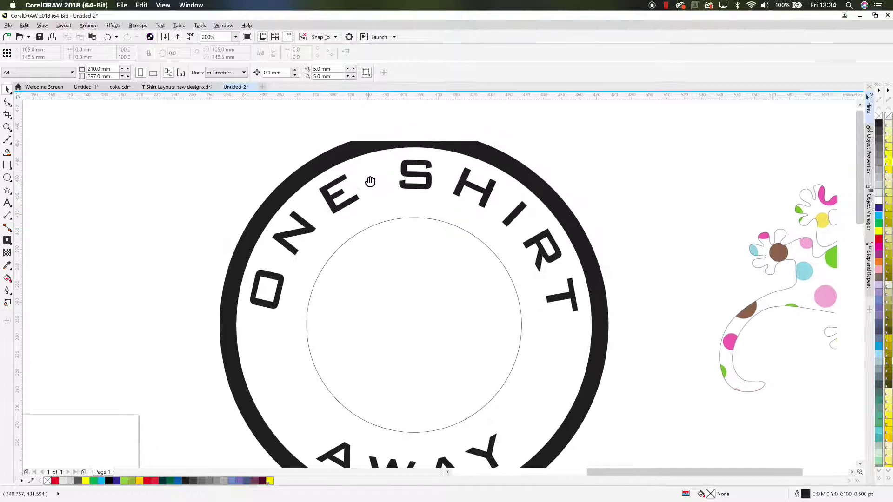
left_click(405, 147)
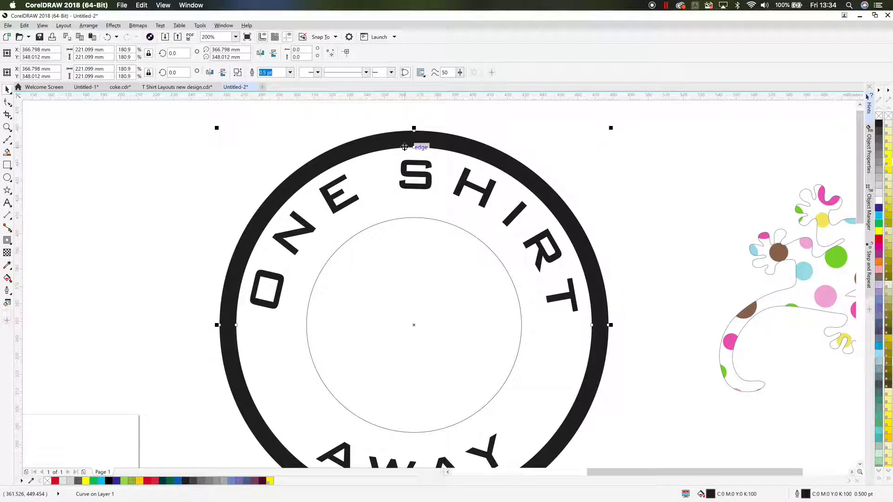
left_click(7, 165)
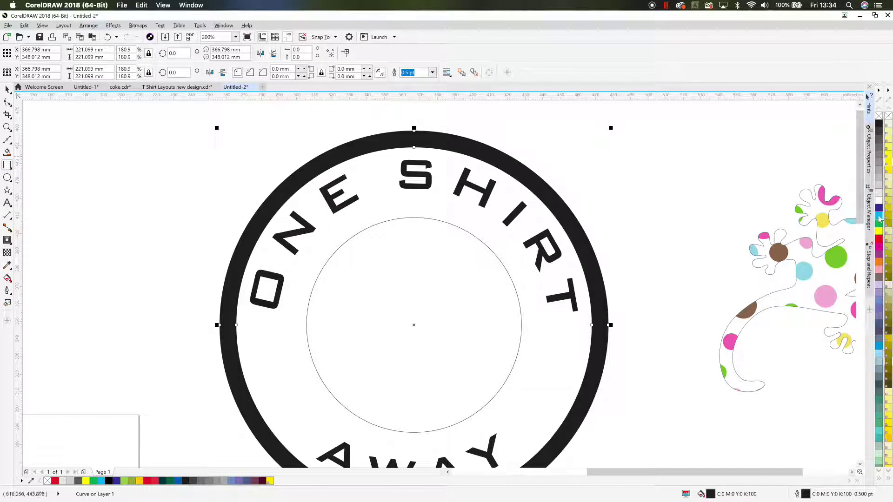
left_click(880, 231)
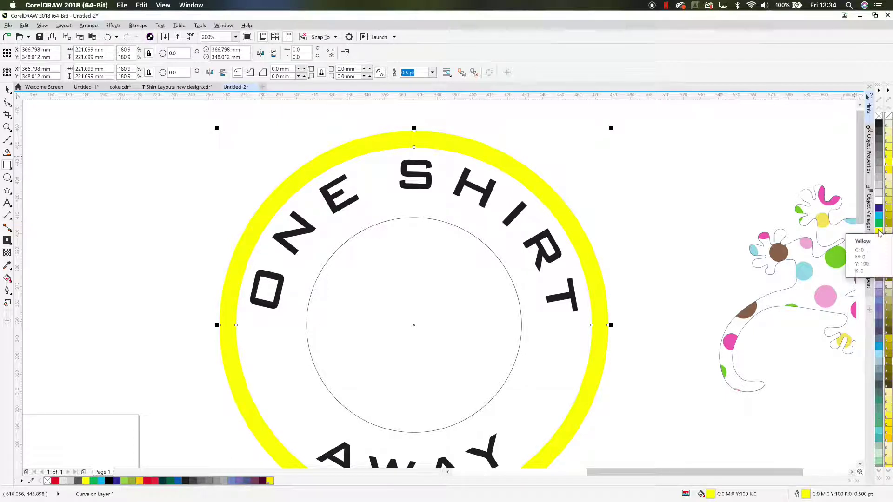
key("ctrl+z")
- Try a yellow rectangle about 20.5 by 12.8 mm over the ring's top edge and delete it
mouse_move(208, 127)
left_mouse_down()
mouse_move(247, 159)
mouse_move(406, 156)
mouse_move(425, 140)
left_mouse_up()
key("space")
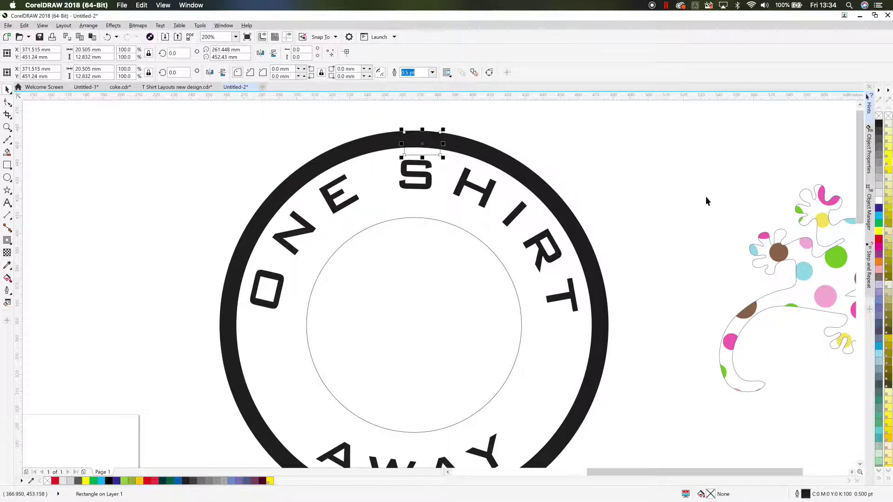
left_click(887, 175)
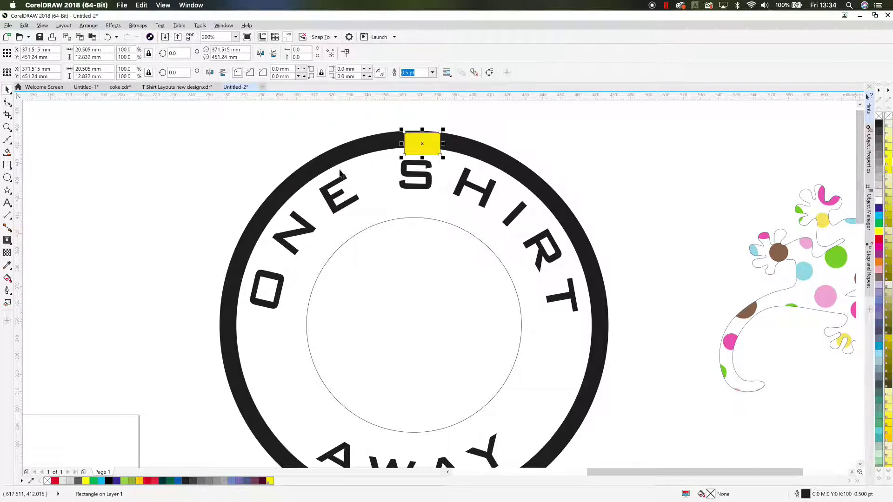
scroll(423, 145, "up", 3)
mouse_move(420, 144)
left_mouse_down()
mouse_move(436, 145)
mouse_move(421, 140)
left_mouse_up()
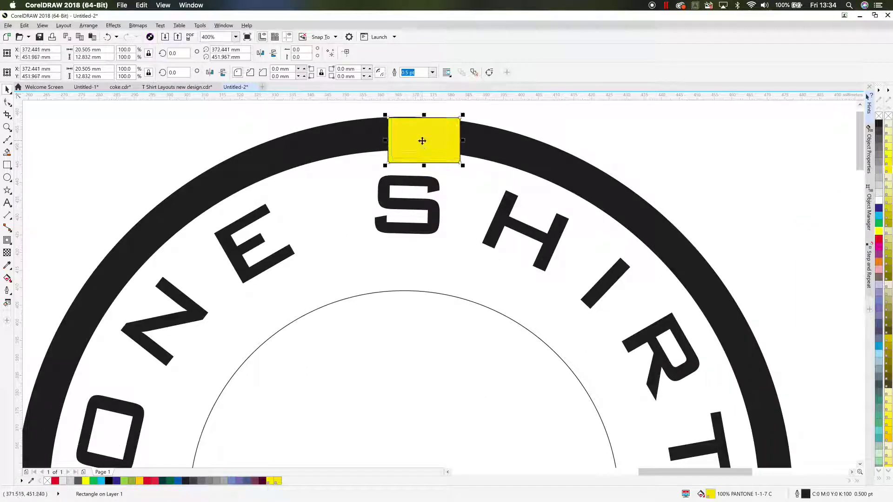
key("Delete")
- Draw a yellow-filled rectangle about 5.7 mm wide and 9.4 mm high spanning the ring's thickness at its top, and shift it slightly down
left_click(7, 165)
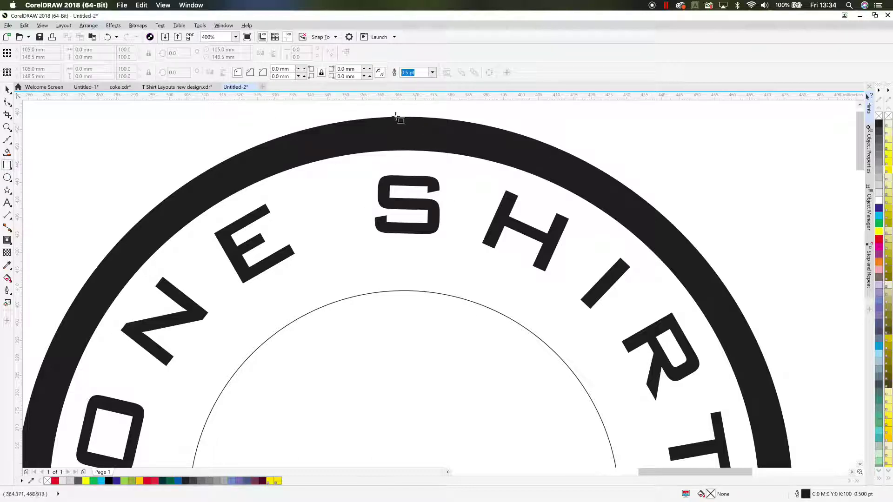
left_click_drag(396, 118, 415, 150)
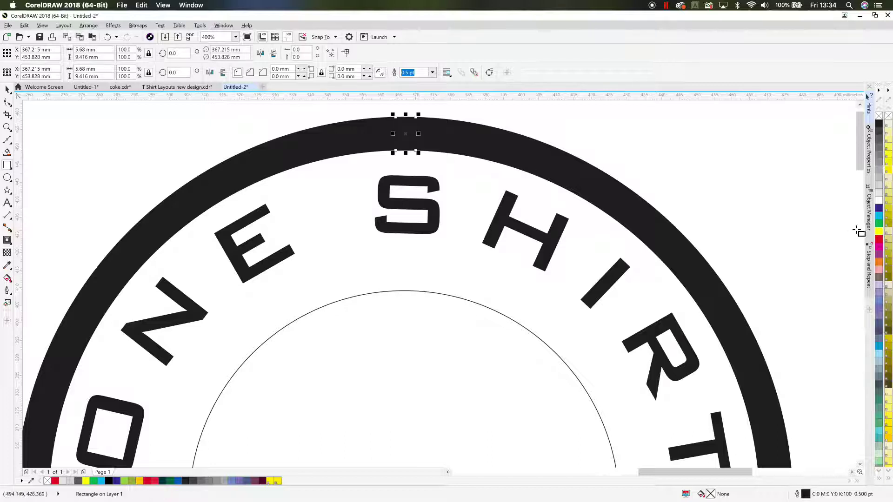
left_click(878, 232)
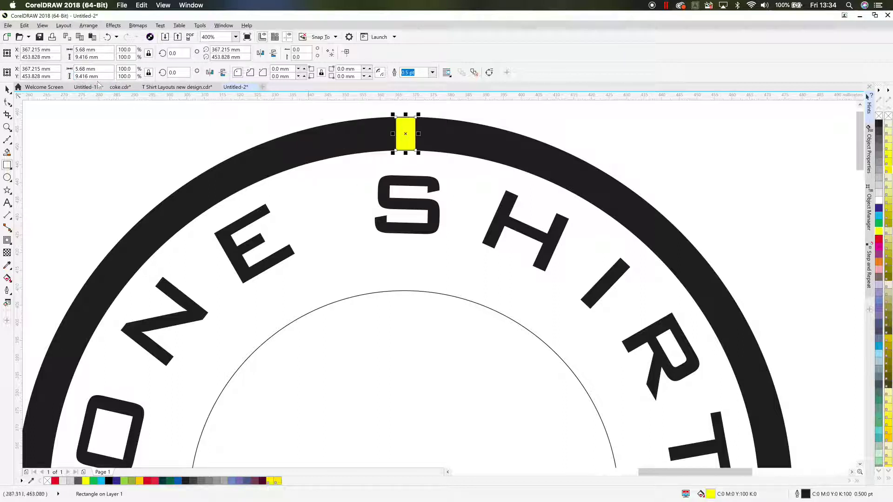
left_click(7, 88)
left_click_drag(401, 133, 401, 141)
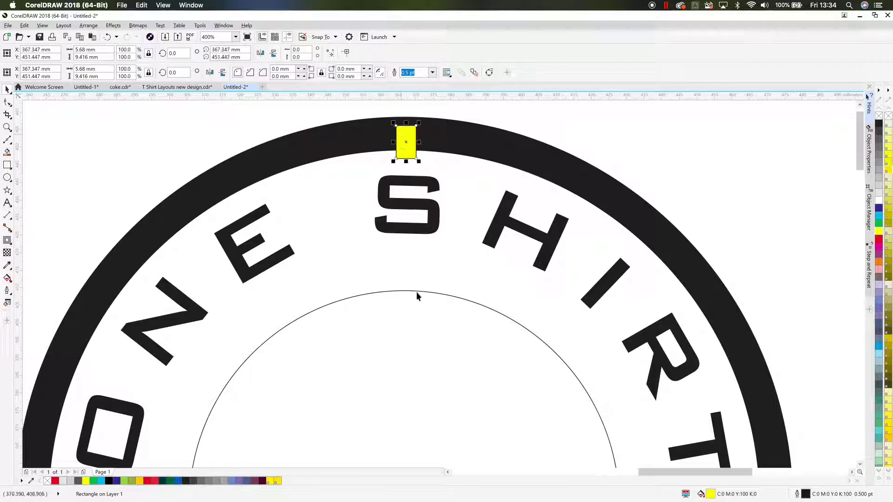
- Add a one-step outward contour to the inner circle with an offset of about 6.9 mm
left_click(417, 292)
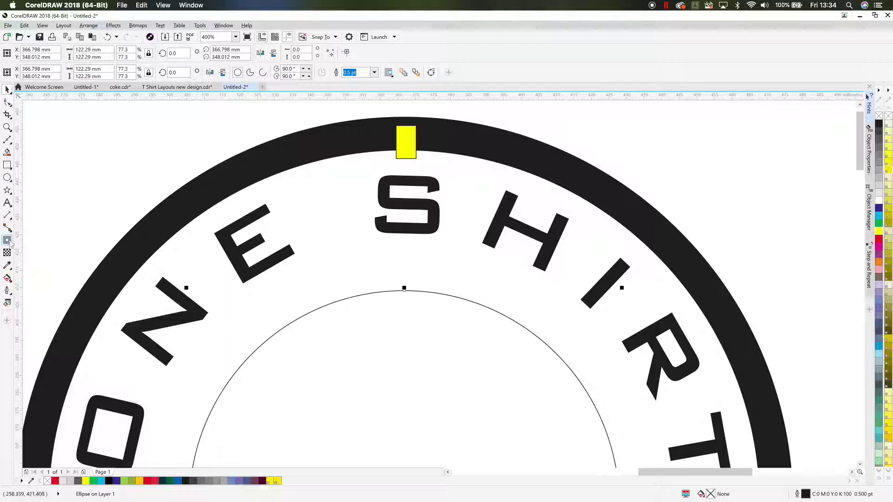
left_click(7, 240)
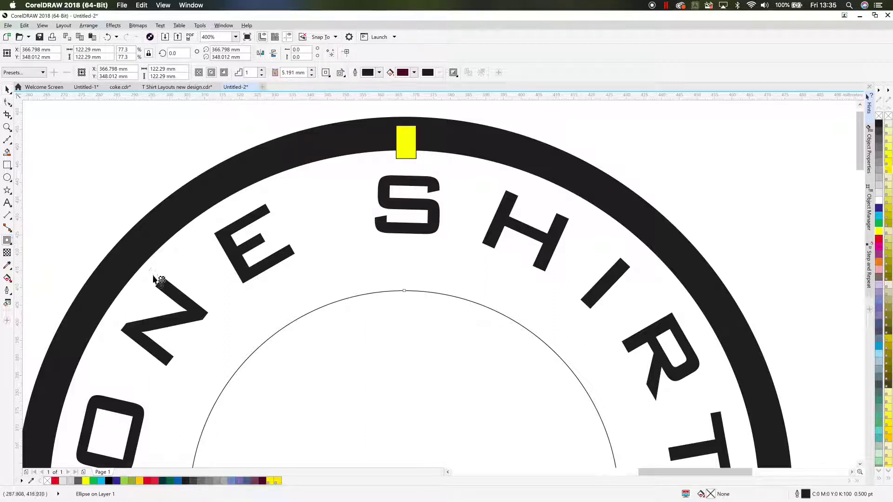
left_click_drag(379, 299, 369, 266)
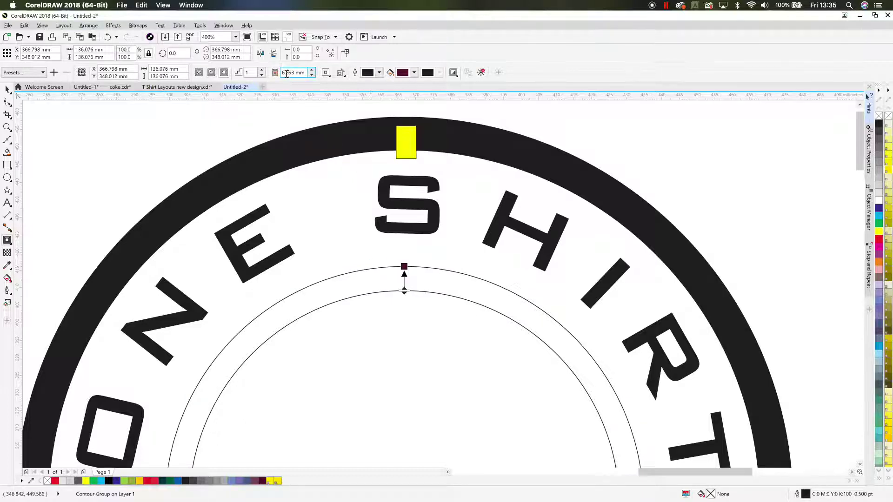
- Move the yellow rectangle onto the top of the inner circle as a gauge and set the contour offset to 9.4 mm
left_click(7, 88)
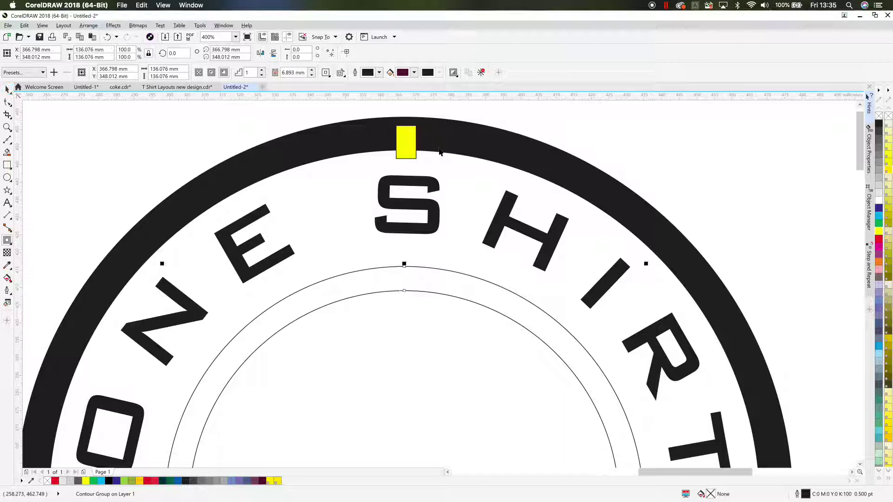
left_click_drag(409, 139, 409, 275)
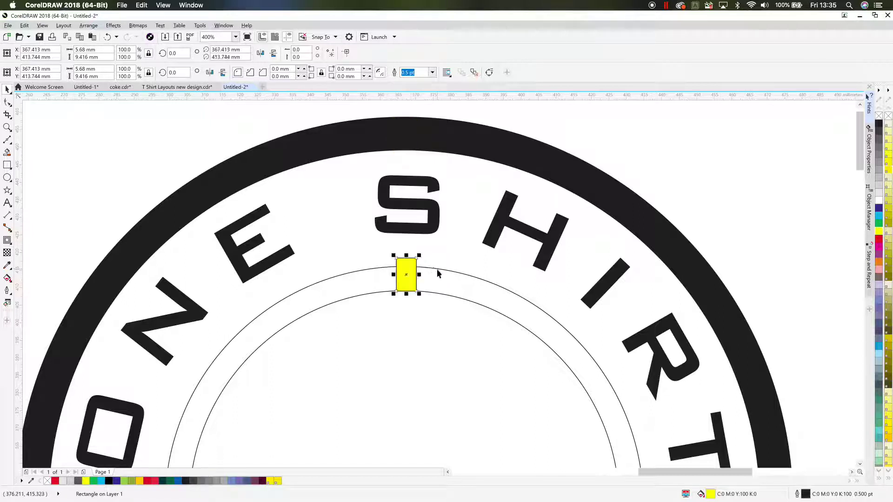
left_click(437, 269)
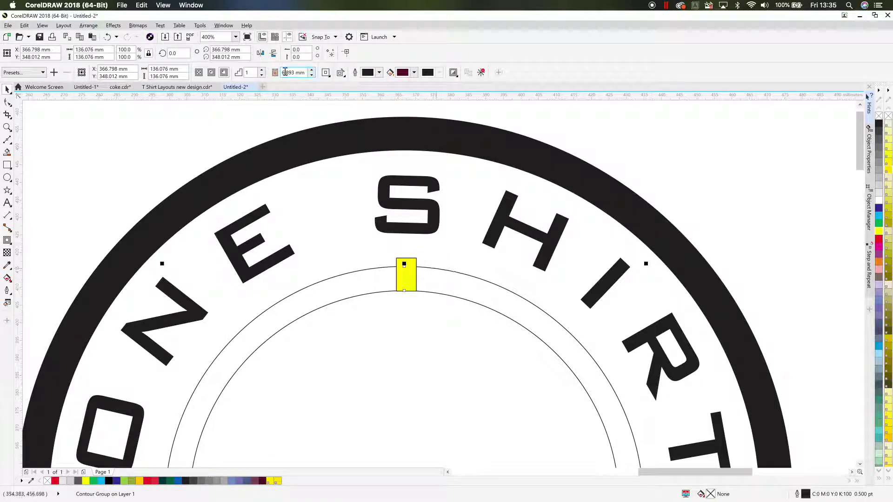
double_click(285, 72)
type("9.4")
key("Return")
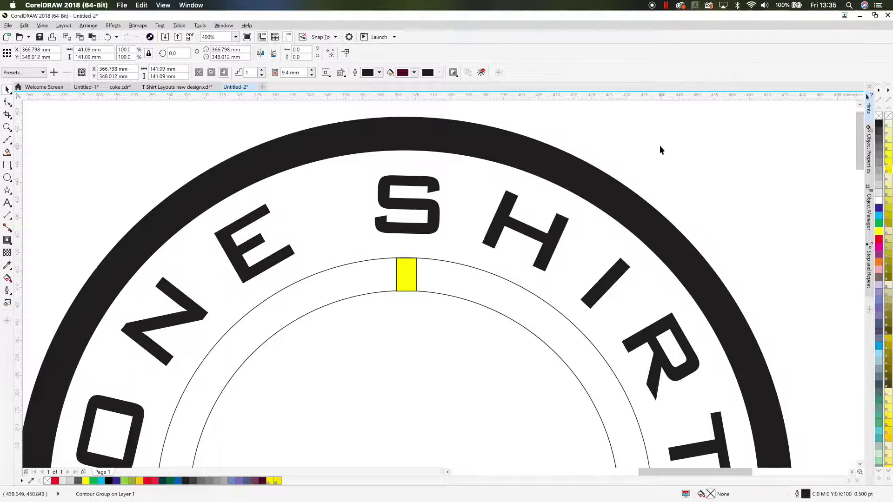
- Delete the yellow gauge rectangle between the two inner circles
left_click(659, 145)
scroll(663, 154, "down", 2)
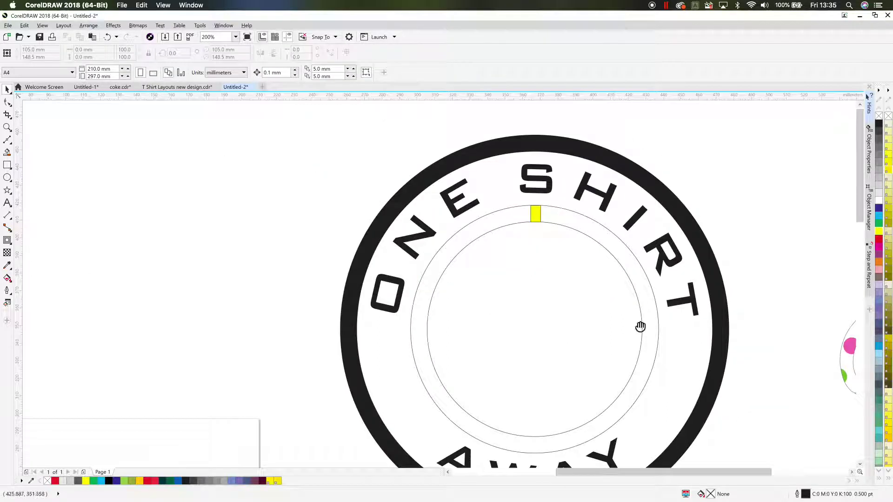
left_click_drag(640, 327, 548, 304)
left_click(442, 196)
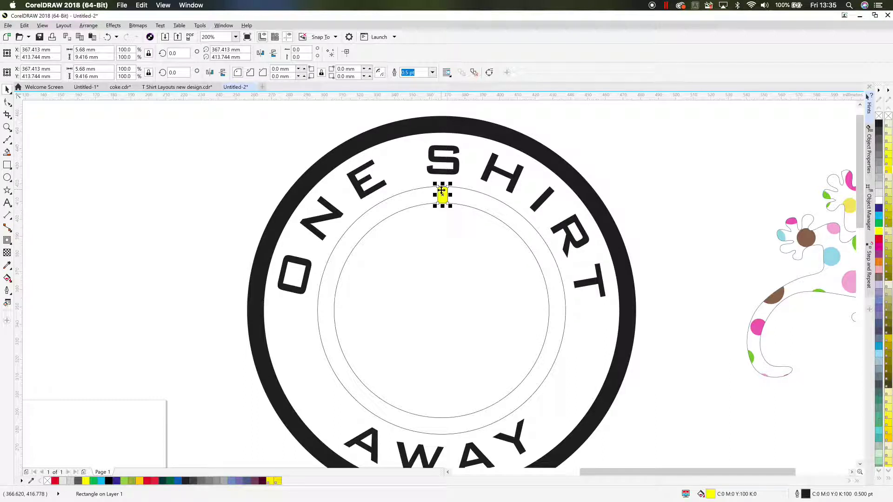
key("Delete")
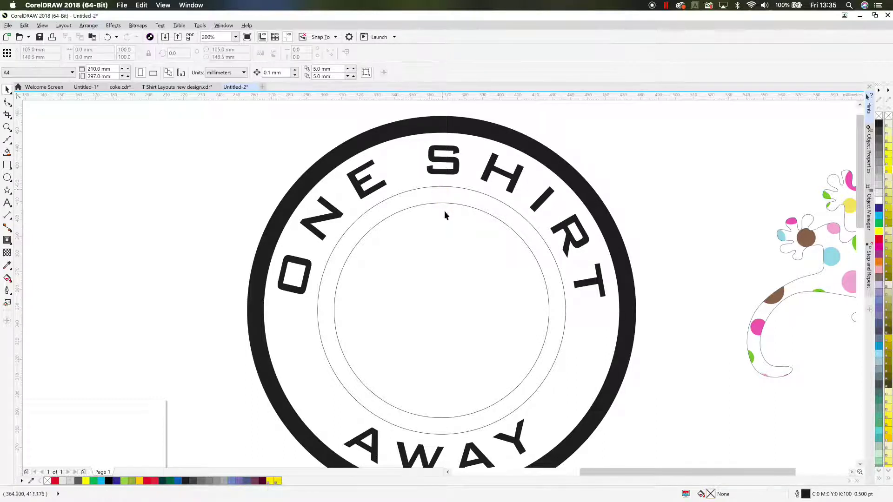
- Break the contour group apart to separate the contour from the inner circle
left_click(446, 203)
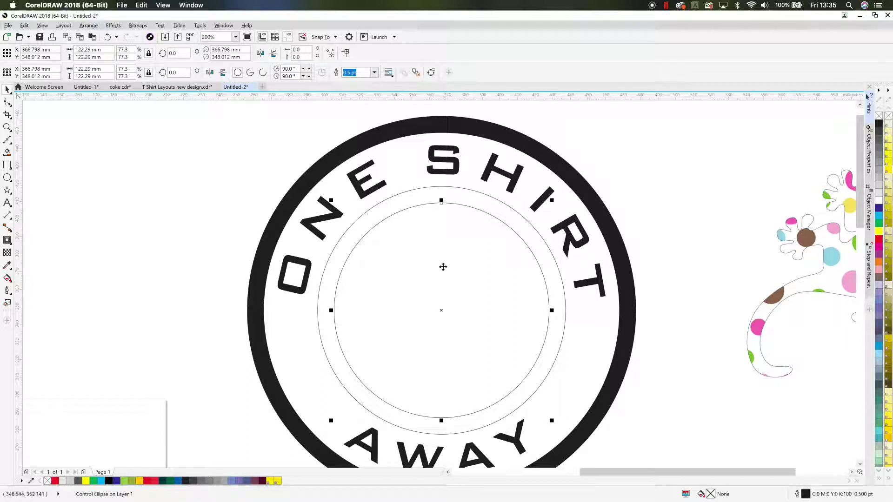
left_click(431, 188)
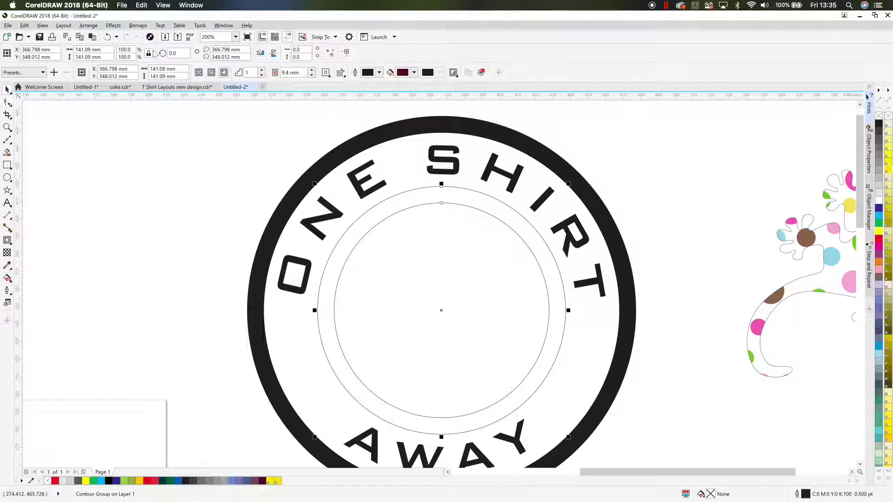
left_click(89, 26)
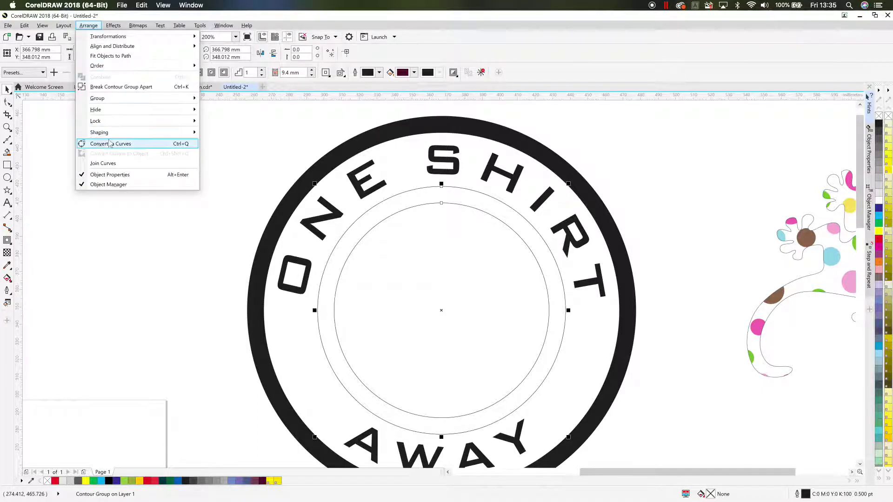
left_click(127, 87)
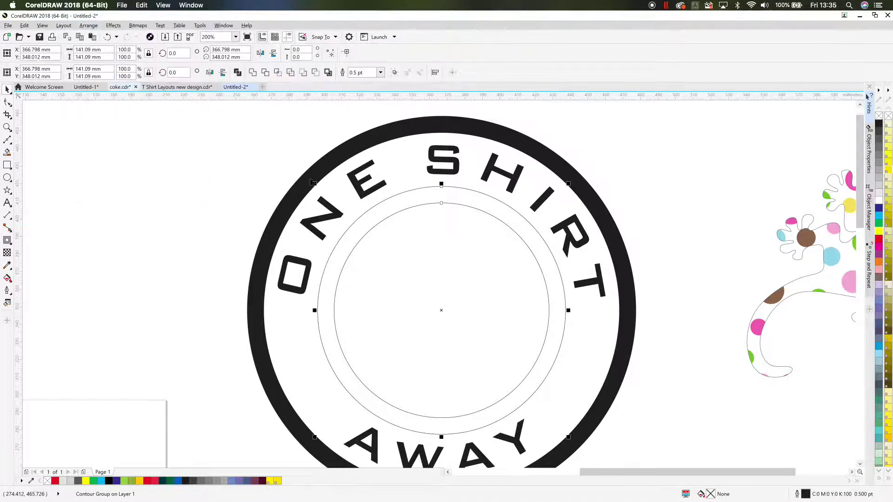
- Combine the inner circle and its outer contour circle into one ring and fill it black
left_click(443, 226)
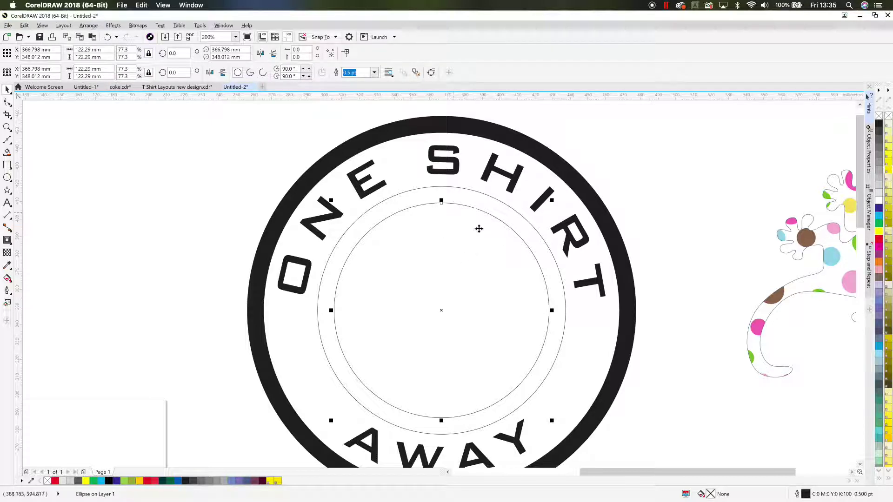
left_click(468, 189, "shift")
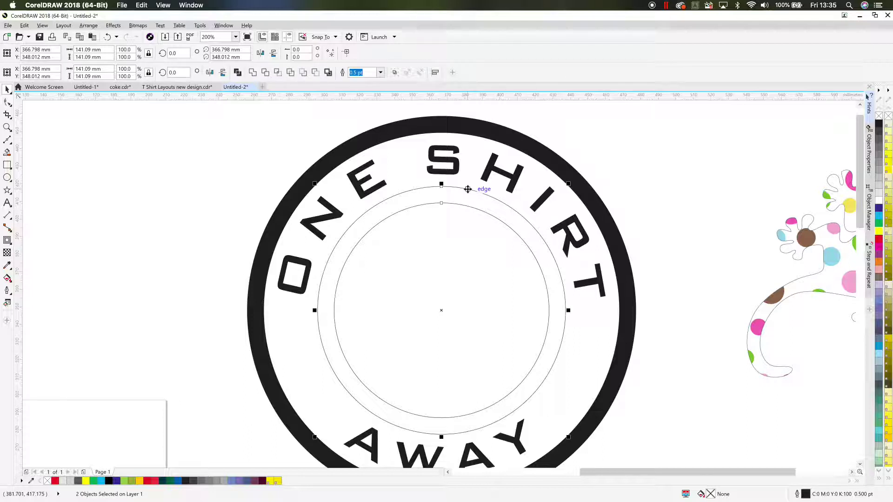
key("ctrl+l")
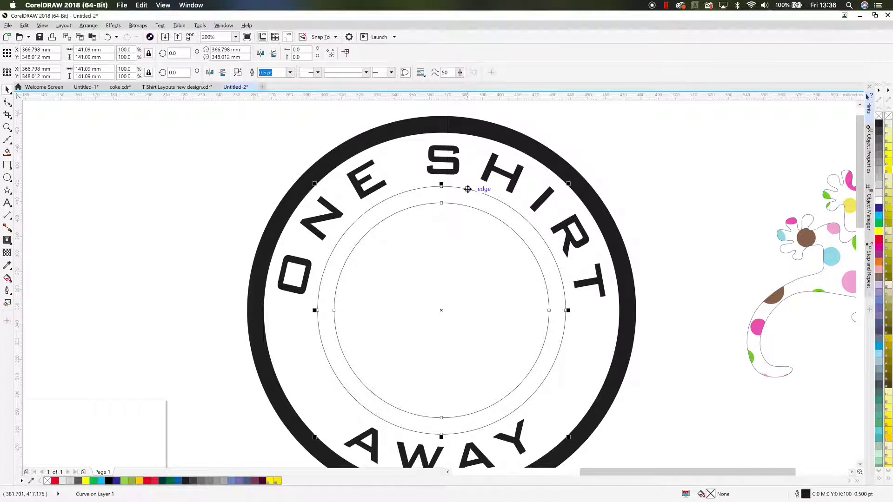
left_click(880, 125)
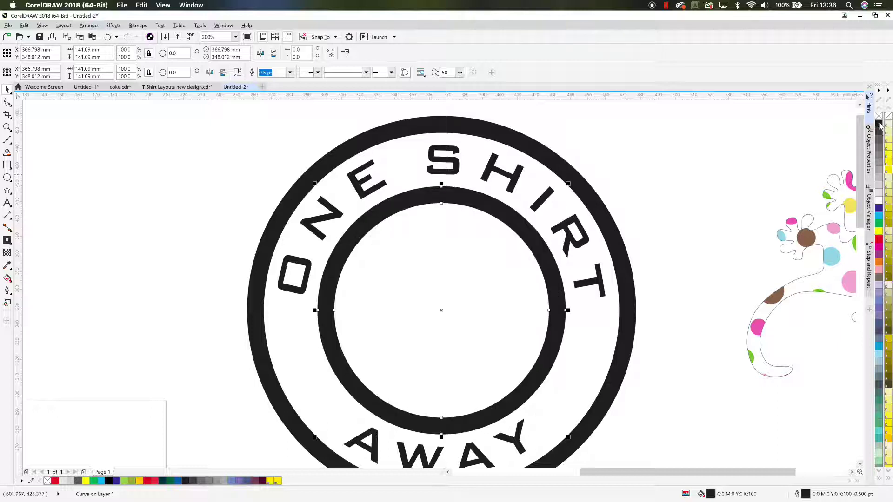
left_click(693, 238)
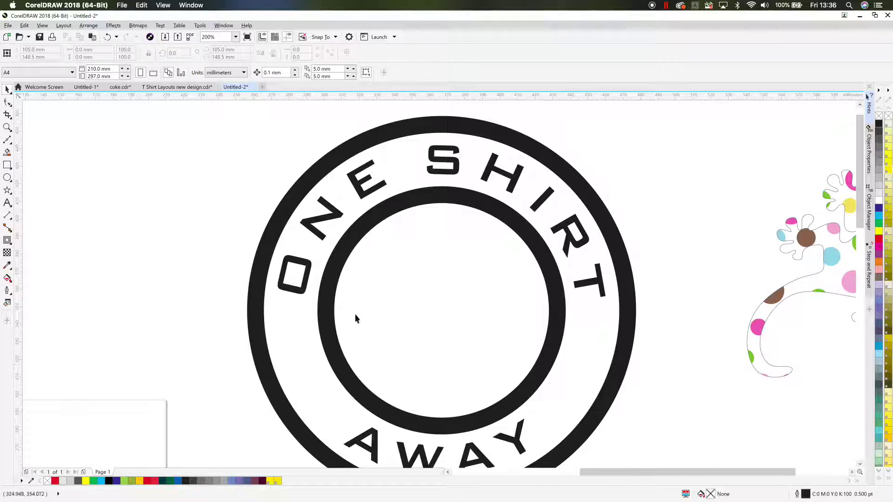
- Draw a six-pointed star about 30 mm wide and place it inside the ring below the O of ONE
left_click(7, 190)
left_click(8, 191)
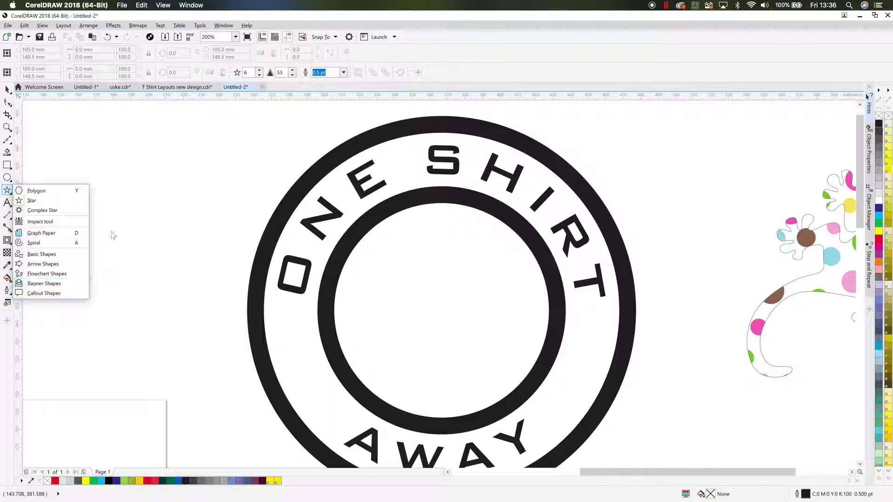
left_click(32, 201)
left_click_drag(125, 209, 162, 245)
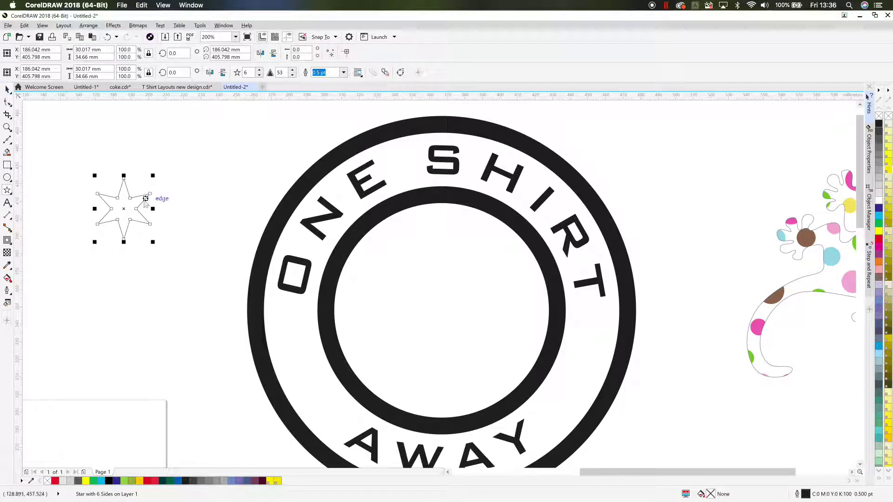
key("space")
left_click_drag(136, 212, 315, 369)
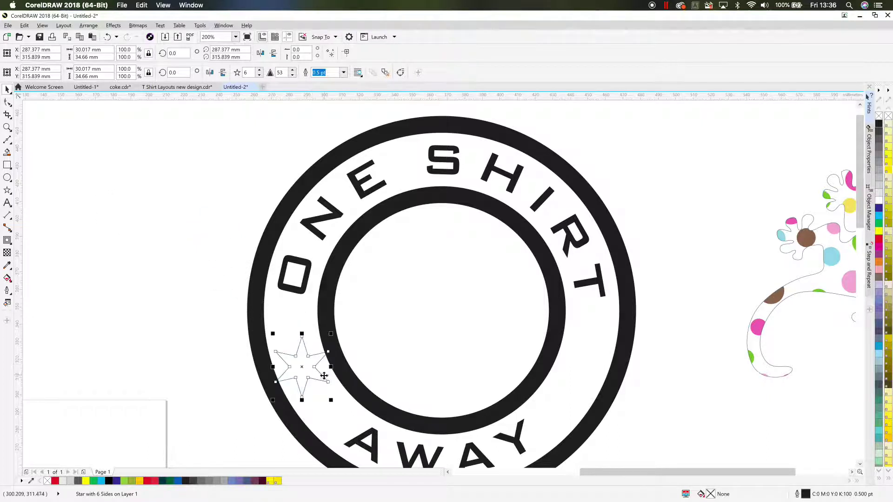
- Change the star to five points and scale it to about 20 mm wide, with a copy below the T of SHIRT
left_click(259, 76)
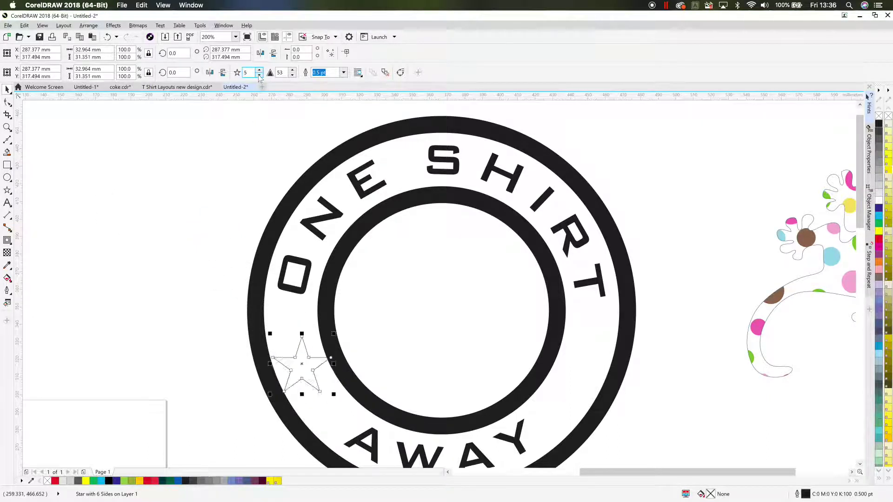
left_click(259, 76)
left_click(259, 69)
left_click_drag(334, 333, 591, 364)
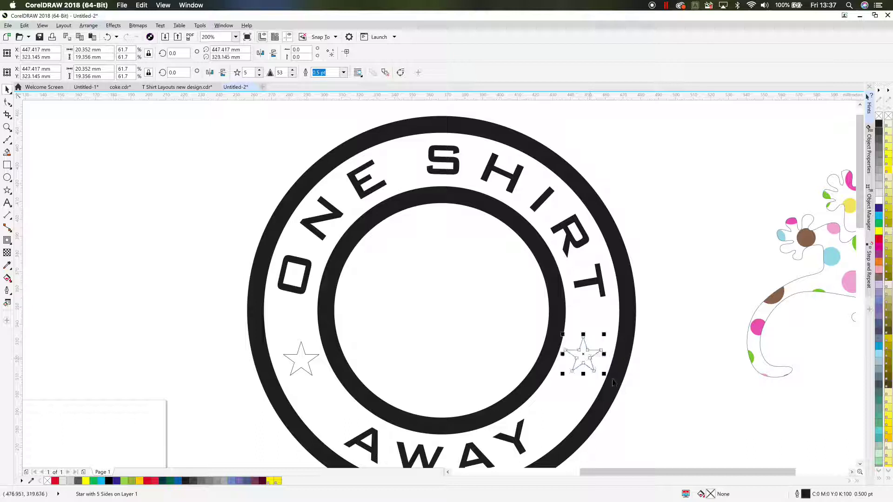
- Align the two stars level with each other and fill both black
left_click_drag(680, 408, 658, 386)
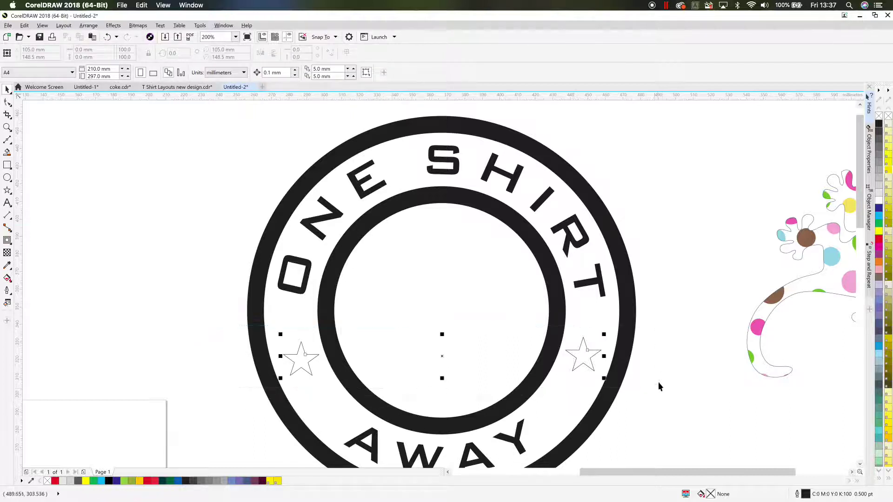
left_click(567, 356)
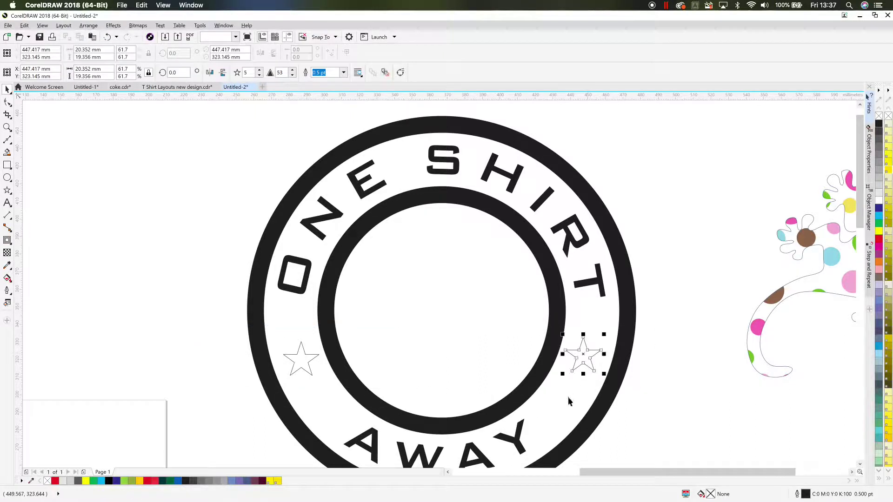
left_click(305, 363, "shift")
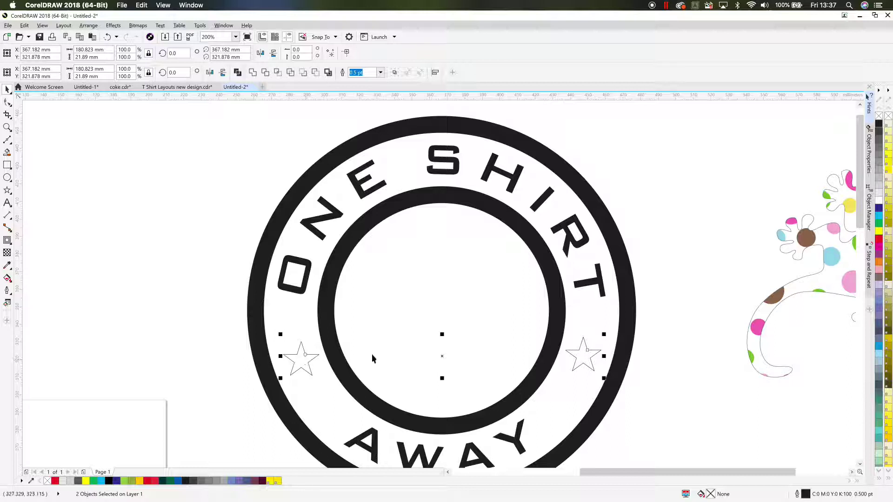
key("e")
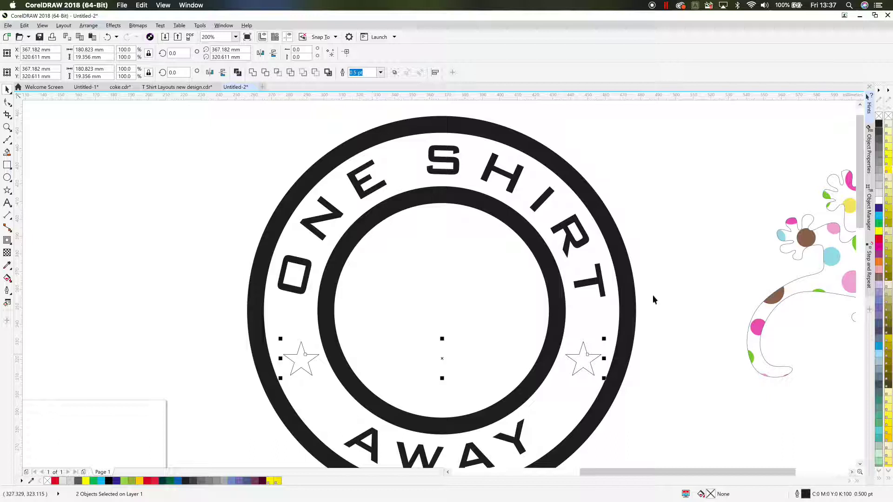
left_click(879, 123)
left_click(729, 143)
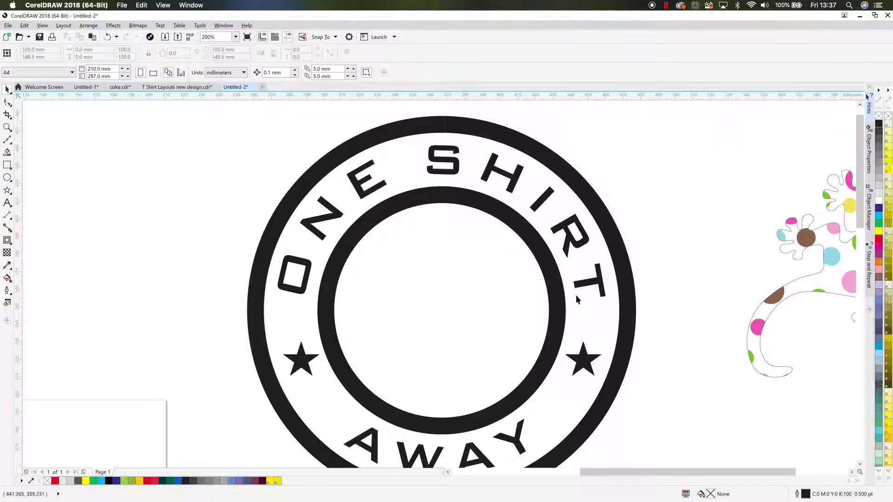
- Open the outer ring's fill for editing and switch its colour values to RGB
left_click(618, 256)
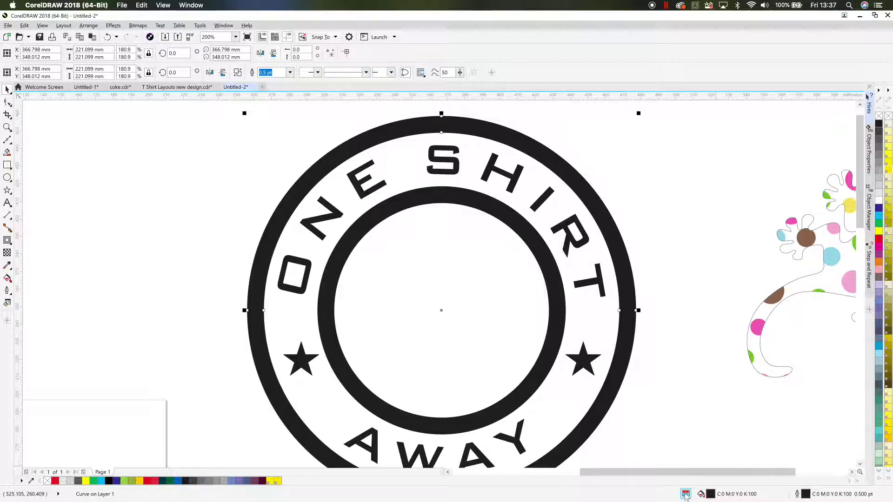
double_click(710, 494)
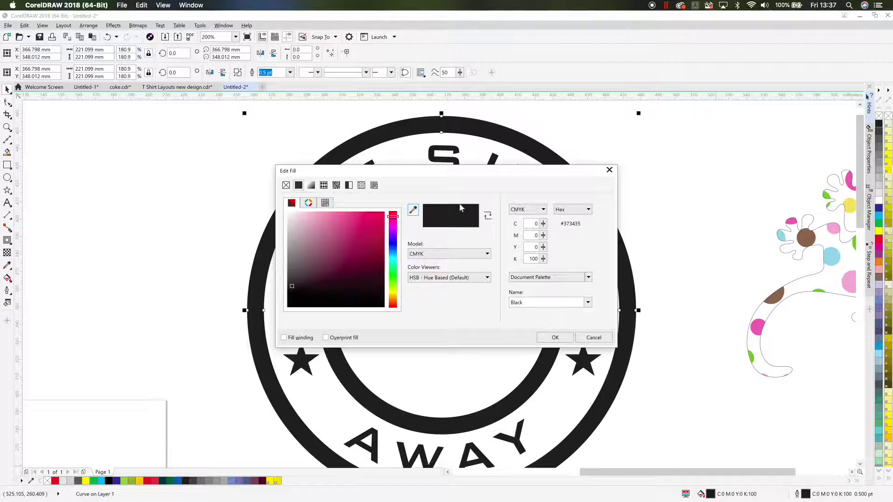
left_click_drag(451, 178, 482, 156)
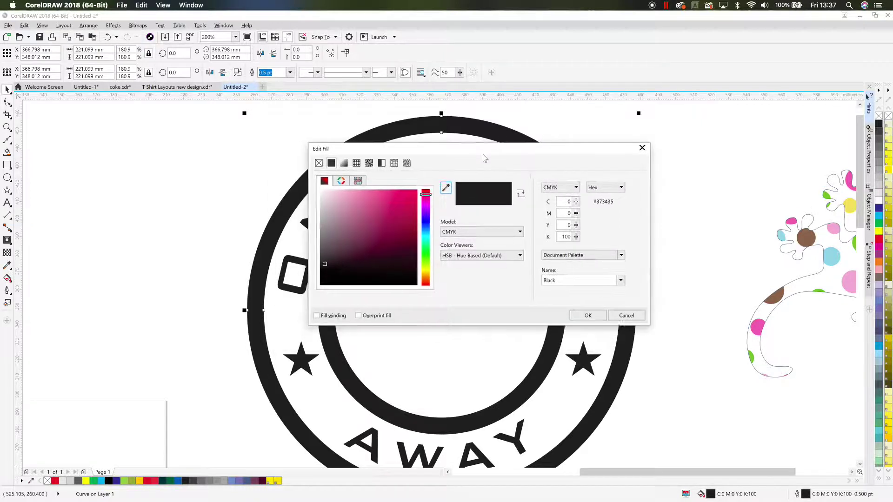
left_click(357, 181)
left_click(340, 181)
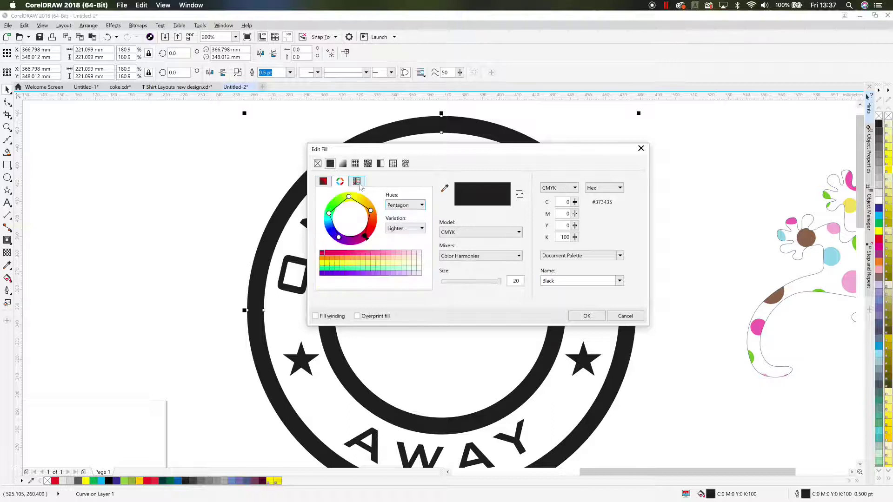
left_click(357, 181)
left_click(323, 181)
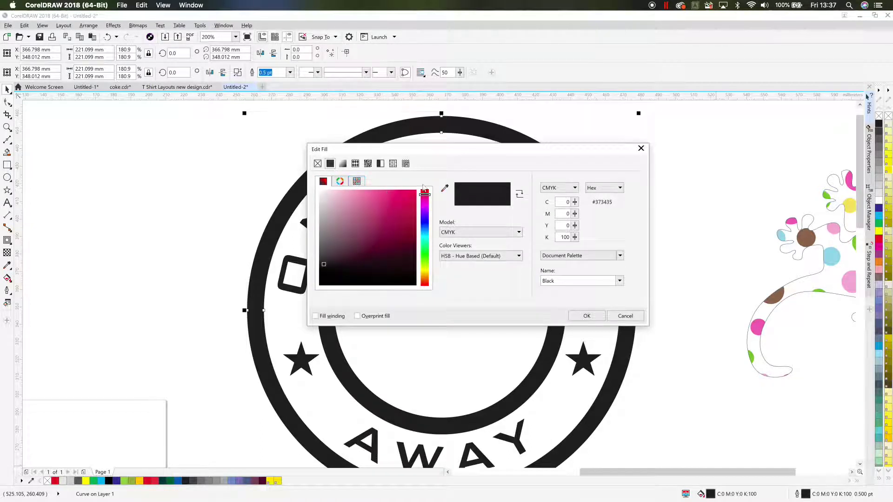
left_click(566, 188)
left_click(553, 211)
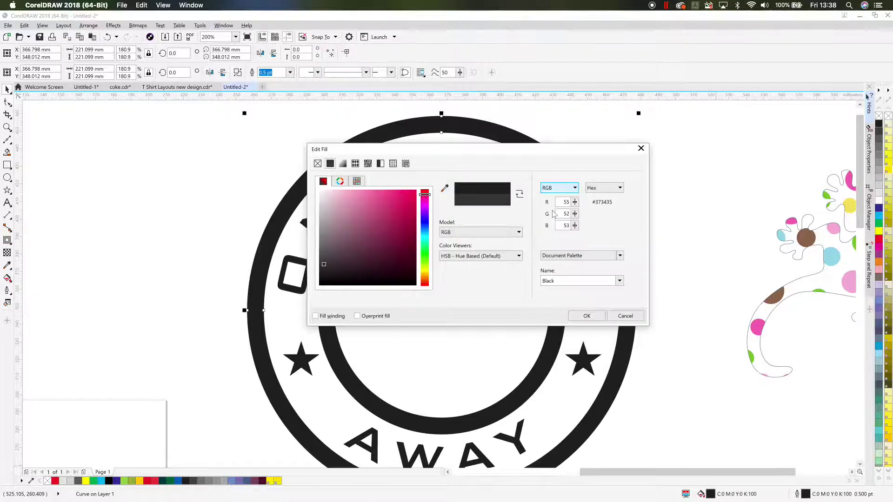
- Set the outer ring's fill colour to R 0, G 92, B 185
double_click(564, 202)
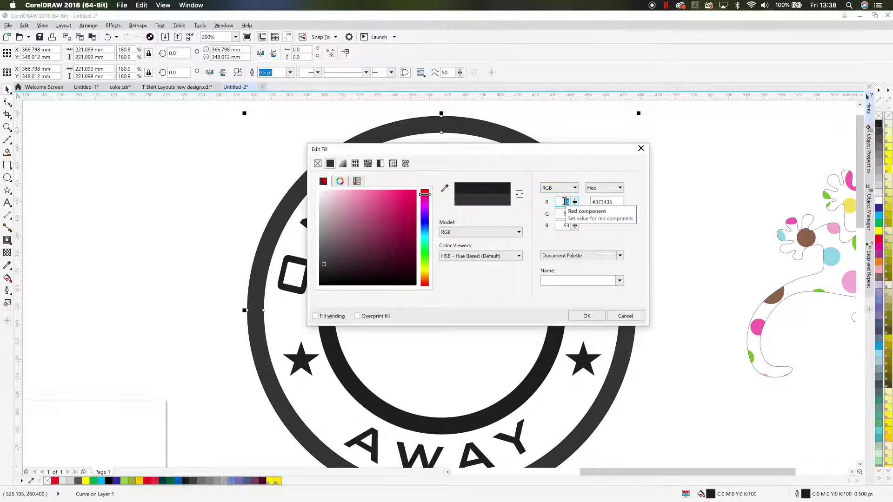
type("0")
key("Tab")
type("92")
key("Tab")
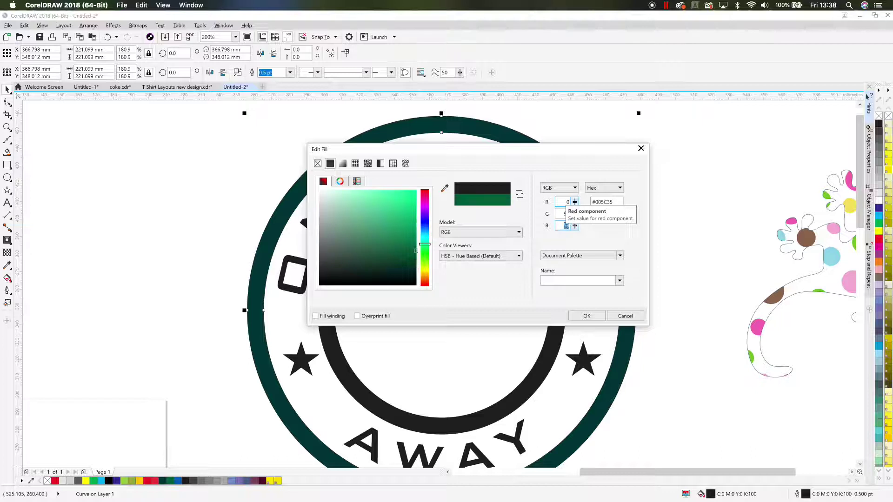
type("18")
key("Return")
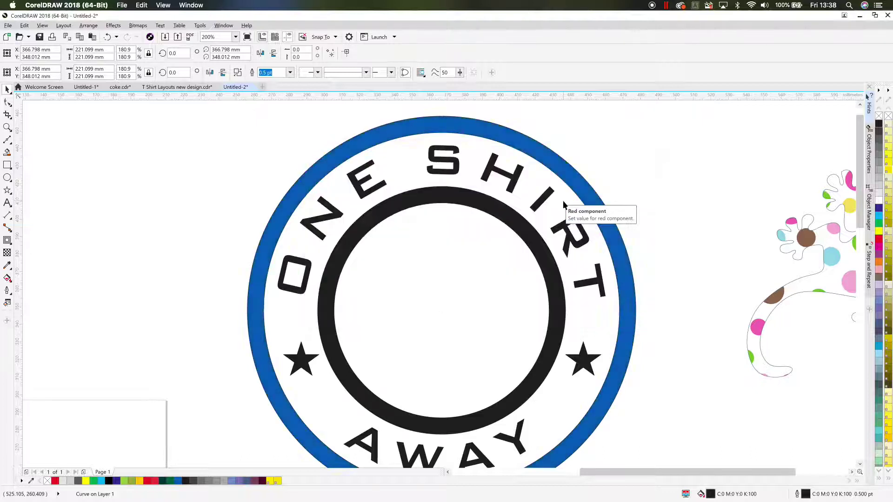
left_click(647, 178)
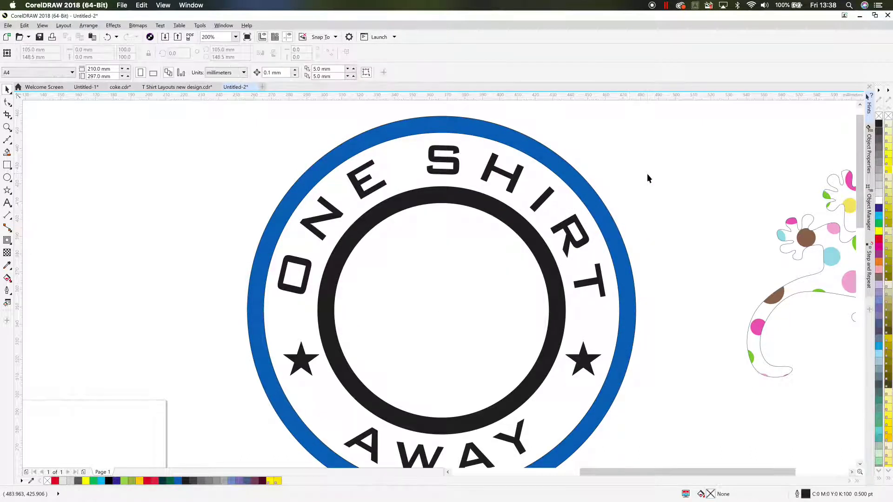
- Fill the inner ring with the same blue as the outer ring from the document's colours
left_click(537, 259)
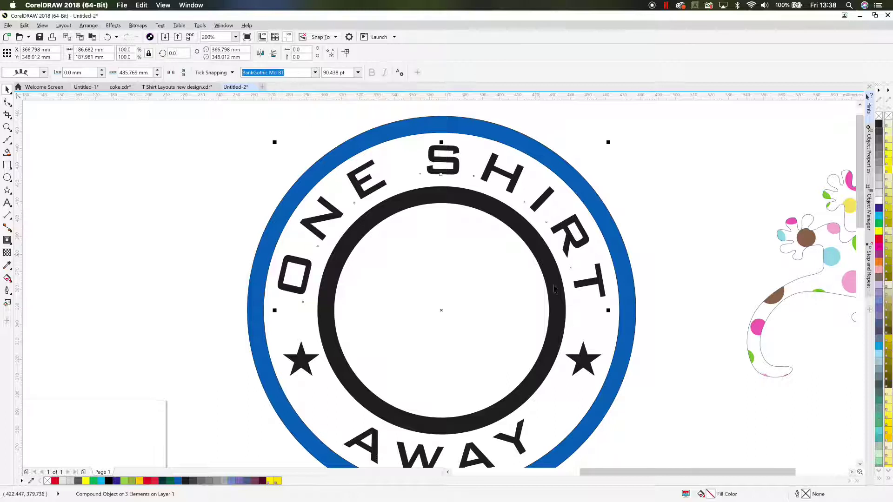
left_click(558, 251)
left_click(547, 258)
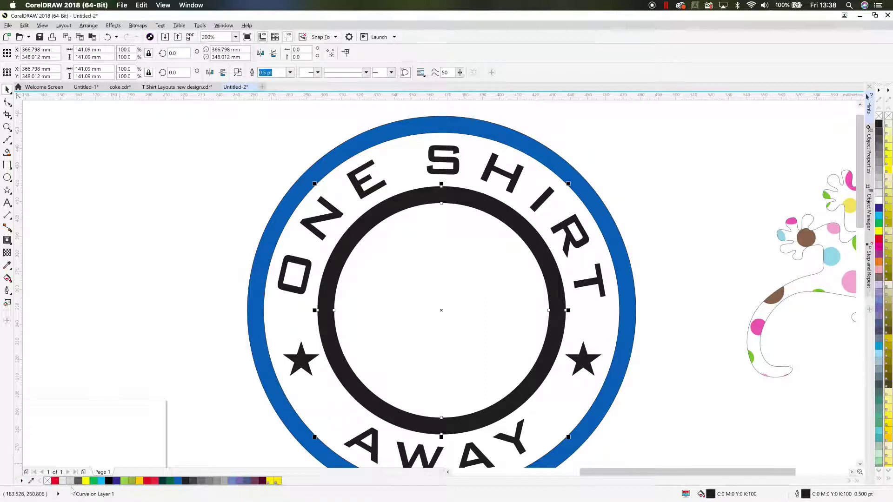
left_click(31, 482)
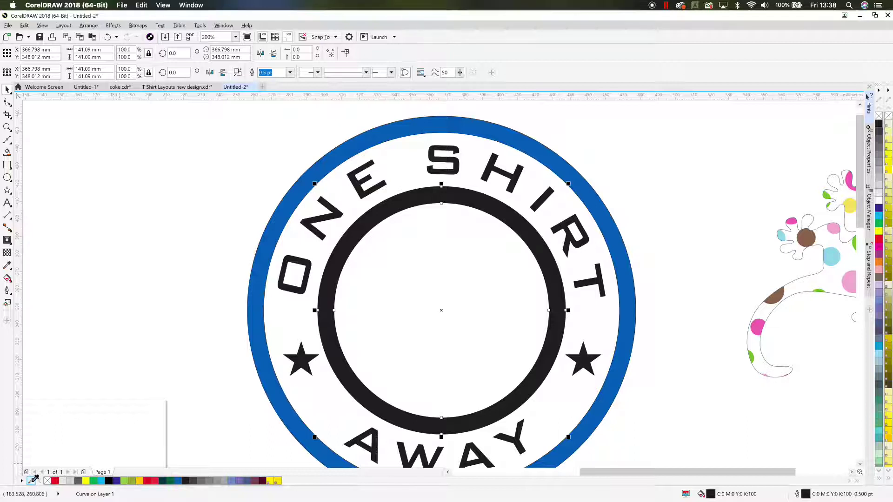
left_click(266, 259)
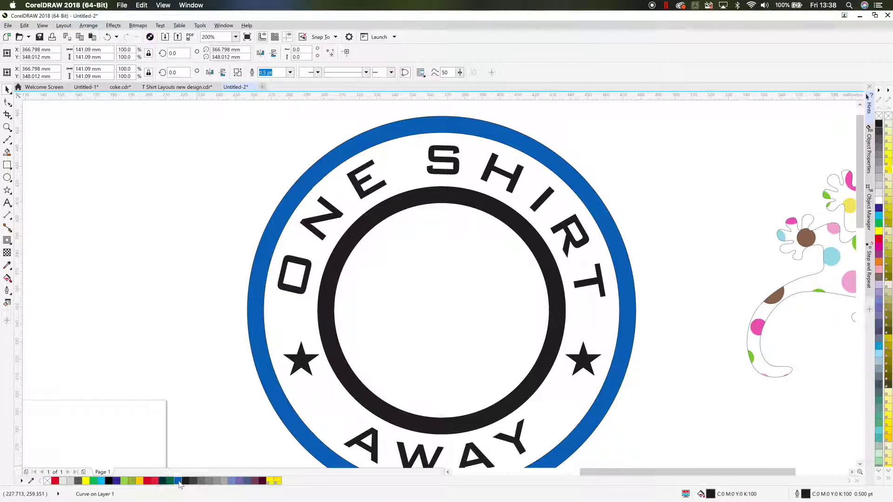
right_click(181, 482)
left_click(238, 434)
- Fill the gecko with the same blue and move it into the centre of the logo's inner ring
scroll(248, 406, "down", 1)
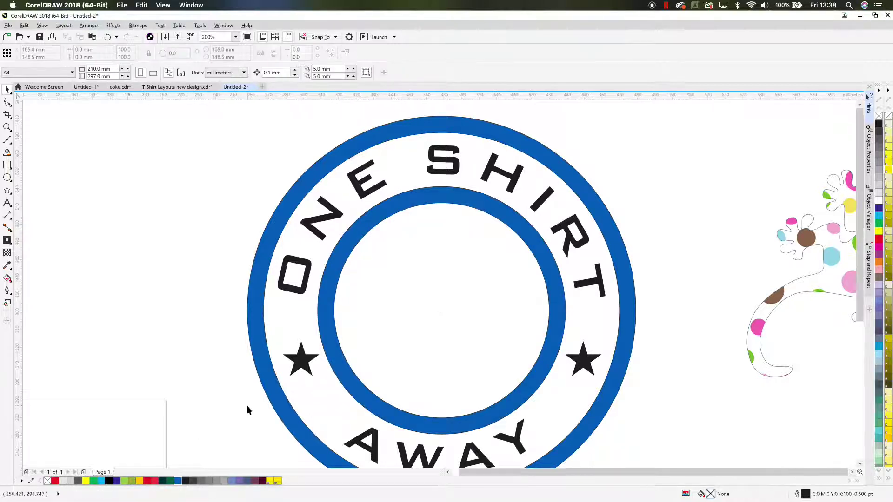
left_click_drag(484, 410, 487, 348)
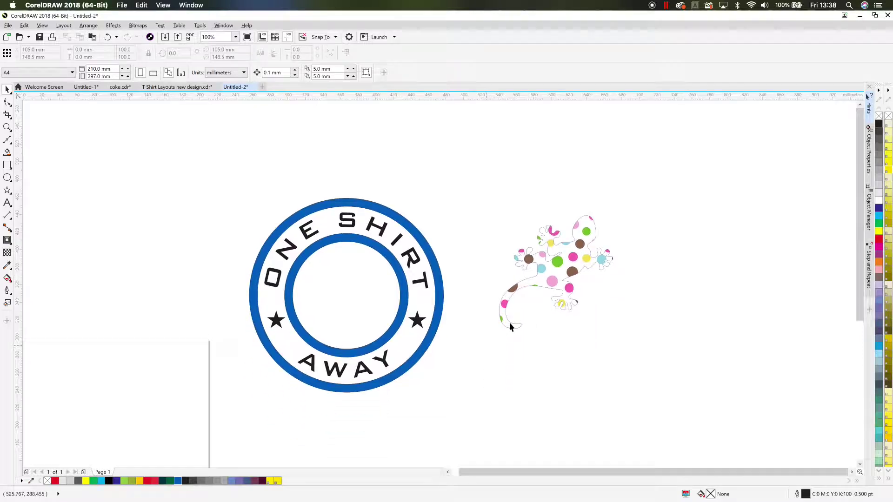
left_click(552, 282)
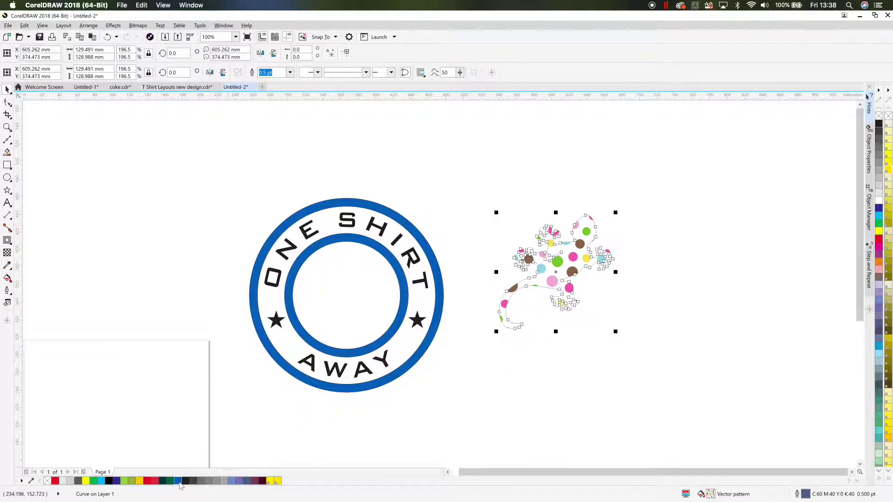
left_click(182, 482)
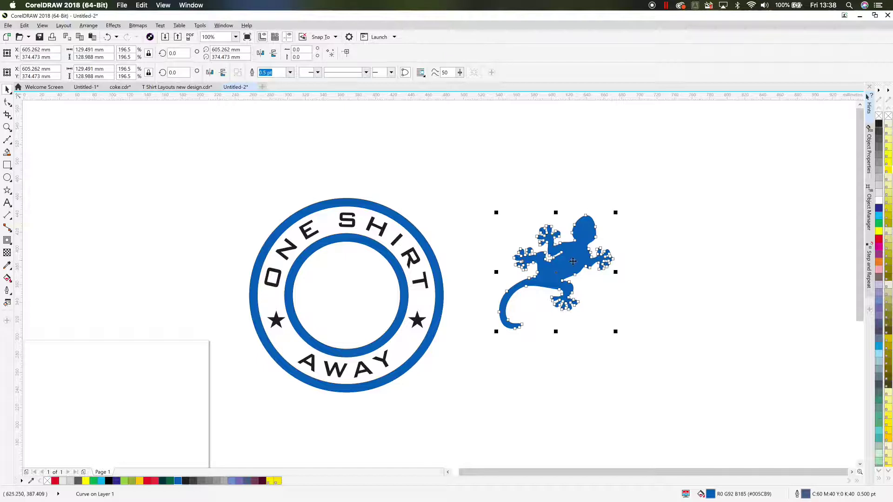
left_click_drag(573, 267, 362, 287)
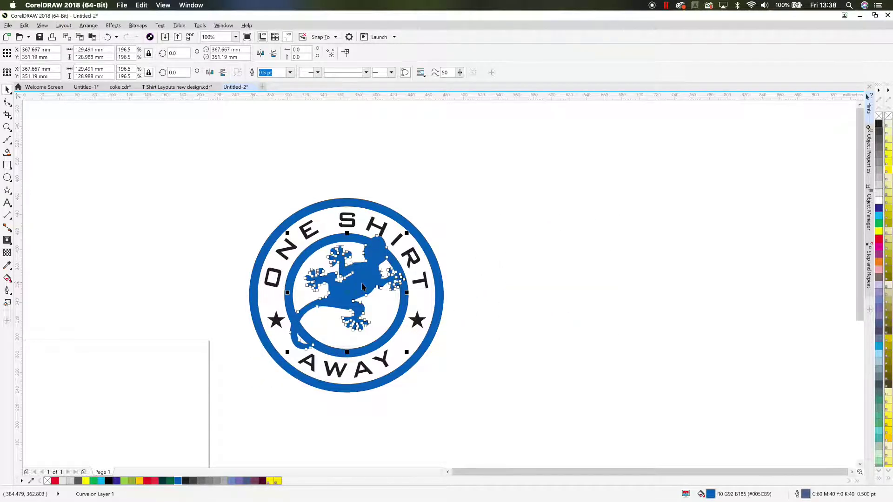
left_click(460, 239)
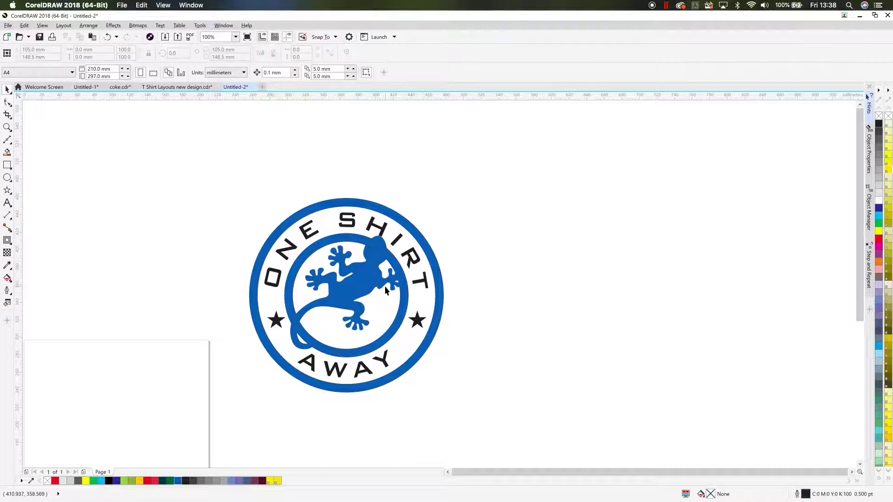
left_click(388, 266)
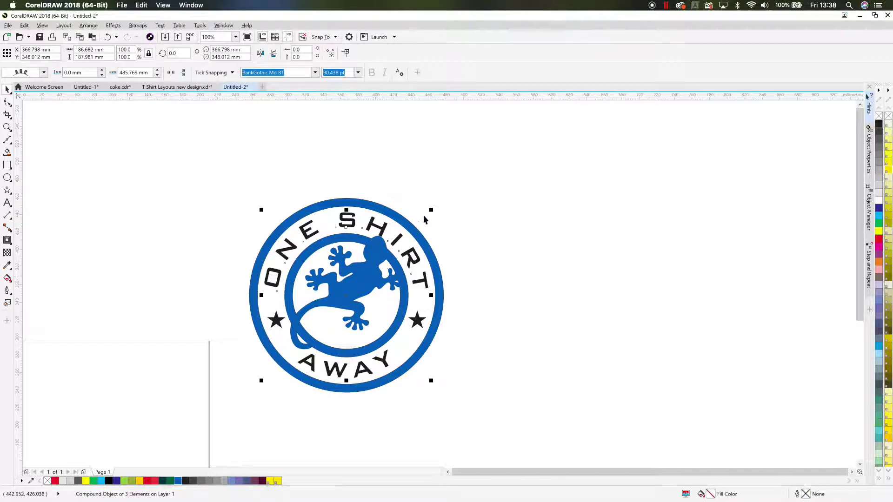
left_click_drag(430, 210, 414, 237)
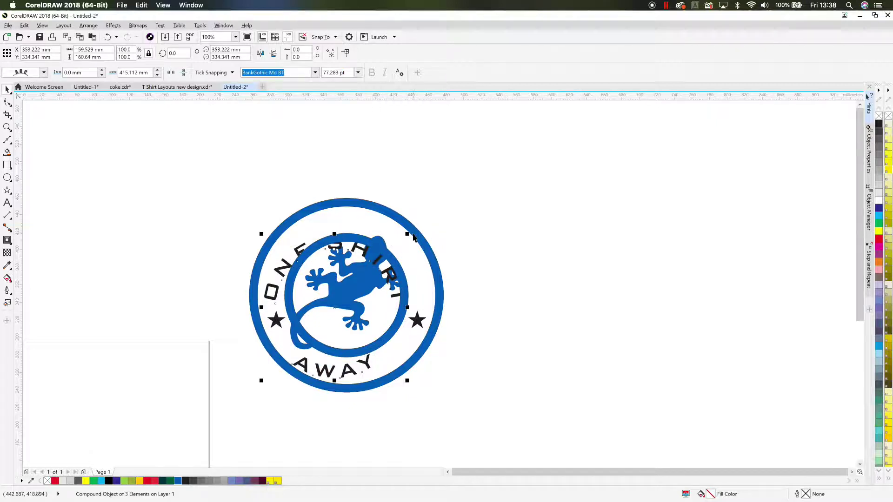
left_click(493, 216)
left_click(380, 288)
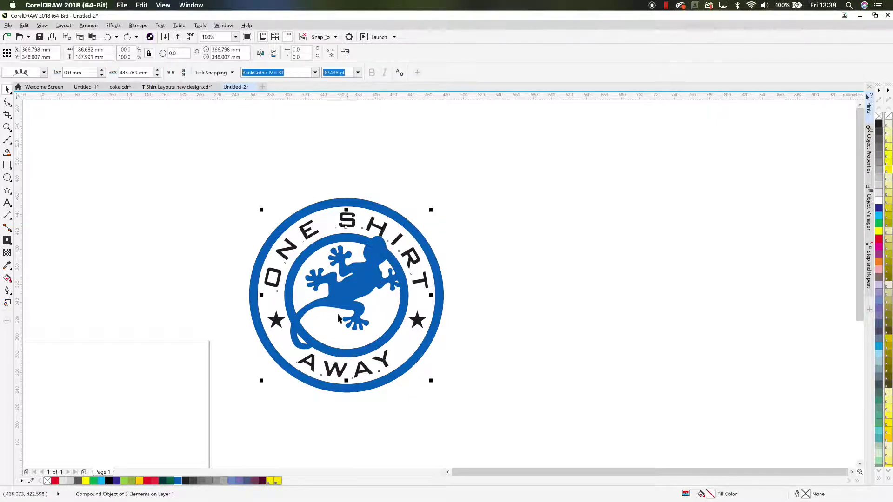
- Scale the gecko down to about 87 mm wide and centre it inside the logo's inner ring
left_click(299, 349)
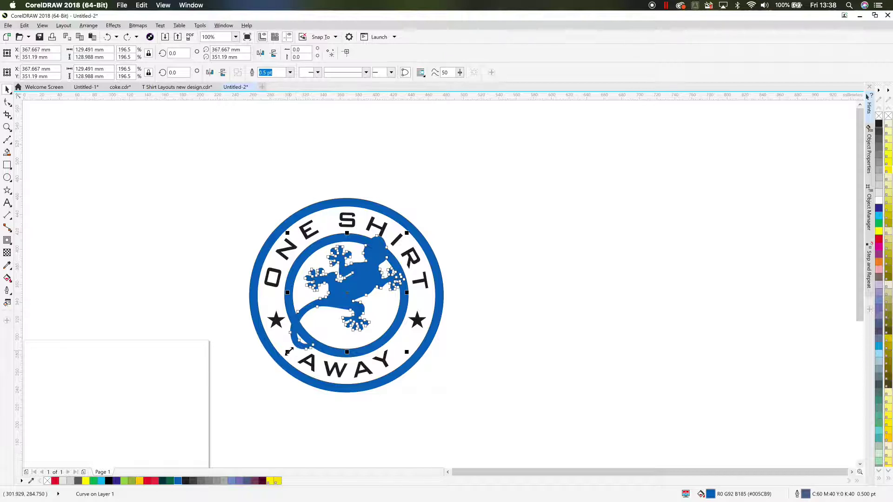
left_click_drag(288, 353, 305, 338)
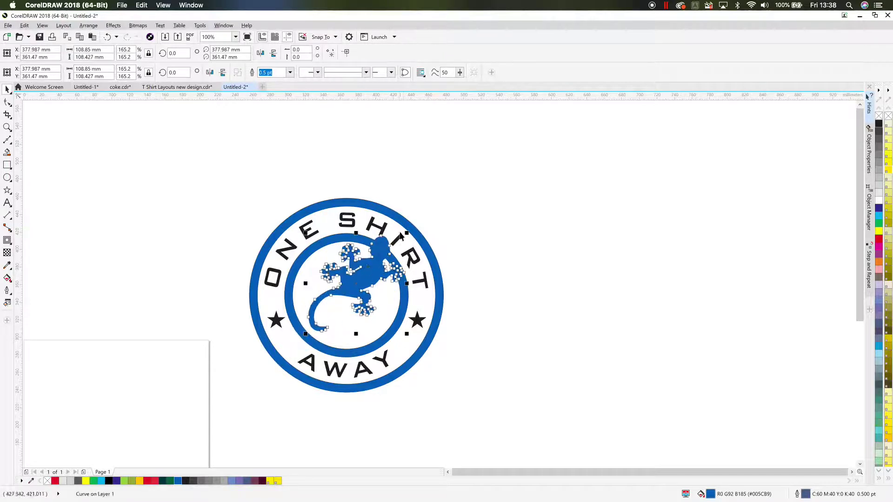
left_click_drag(403, 236, 387, 253)
left_click(460, 226)
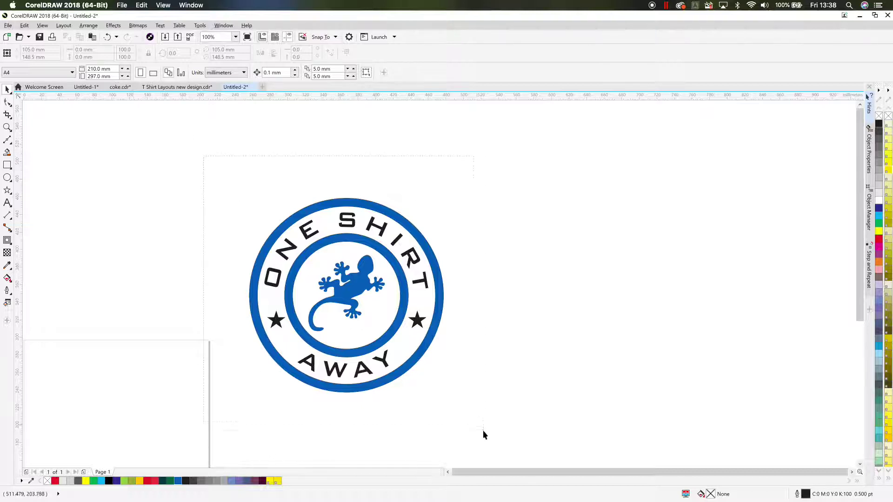
- Fill the gecko in the centre of the logo with black
key("ctrl+a")
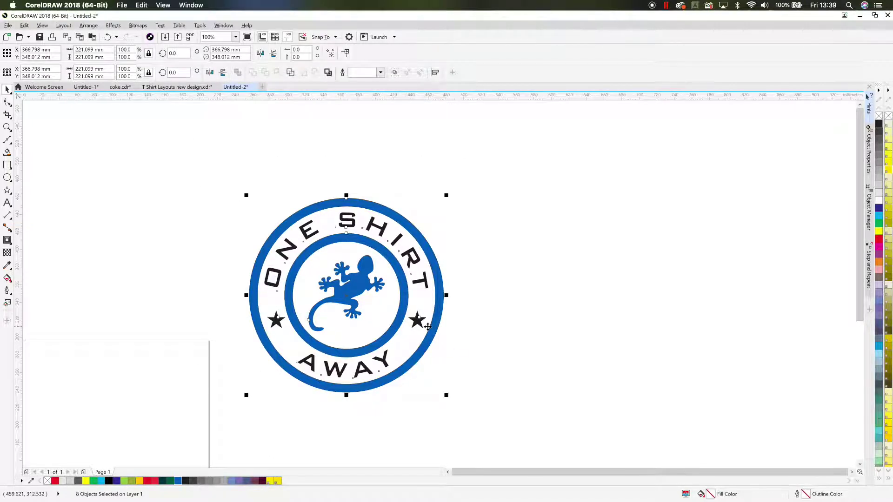
key("shift+F2")
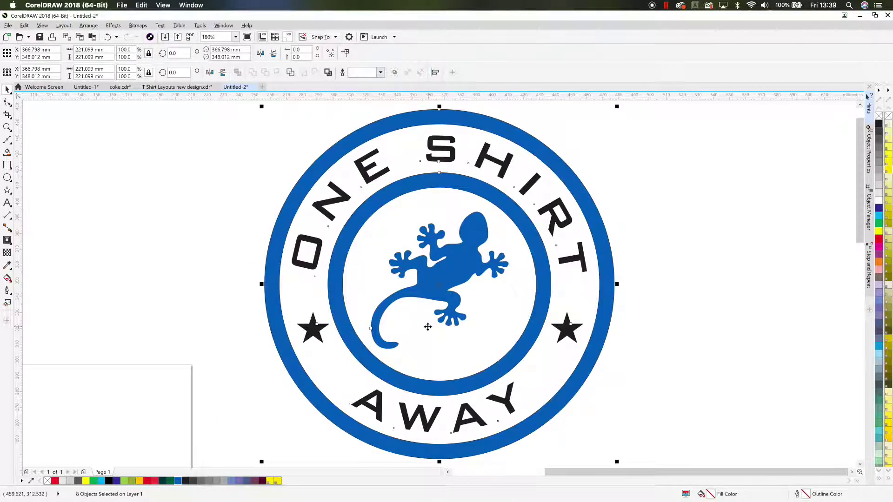
left_click(736, 241)
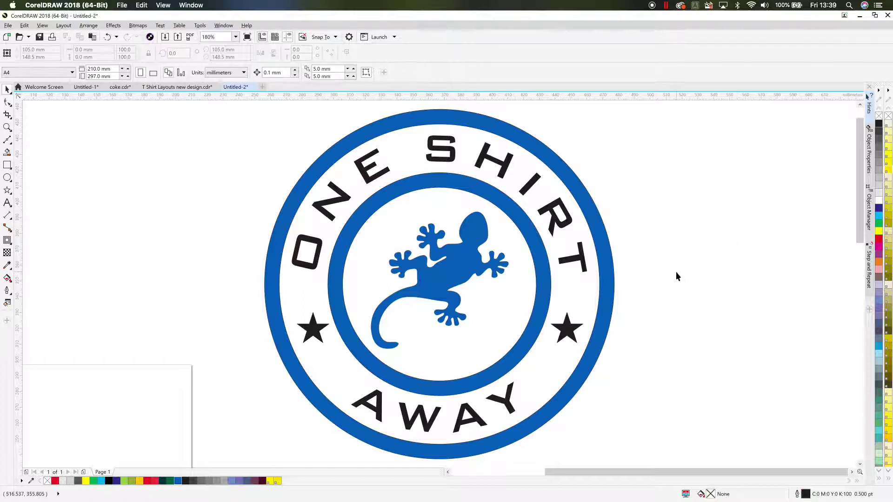
left_click(427, 305)
left_click(427, 300)
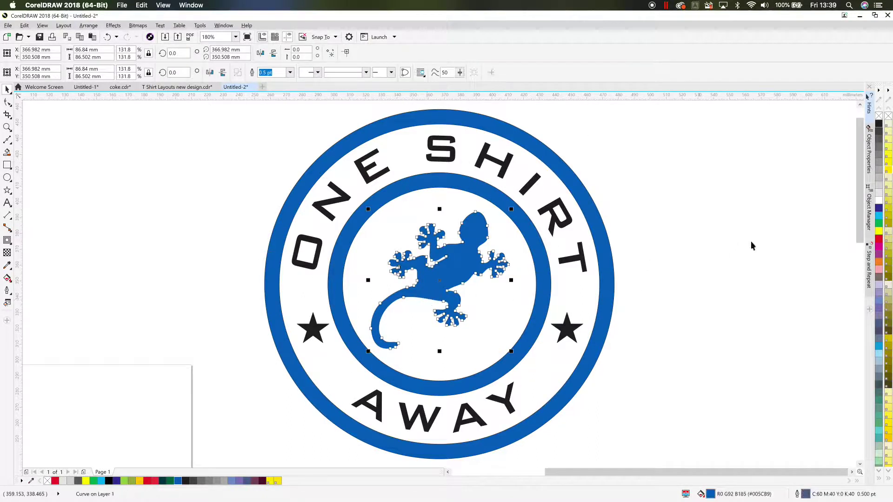
left_click(879, 124)
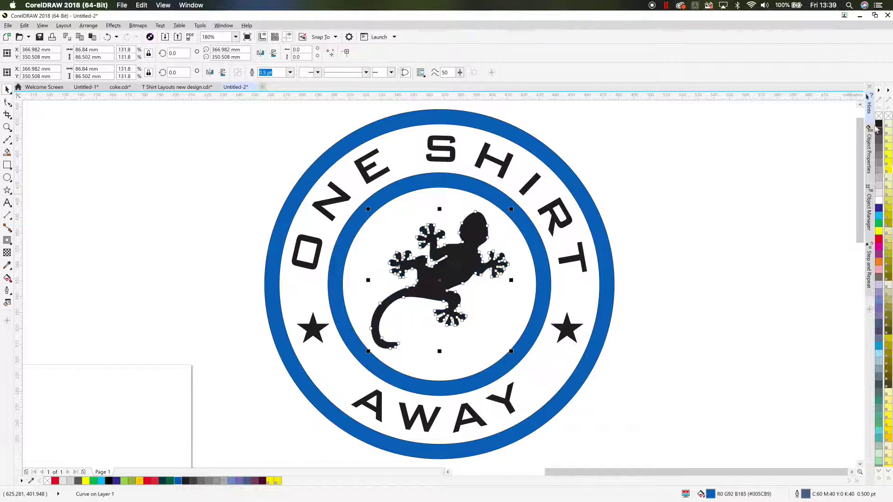
left_click(736, 247)
- Move the complete logo onto the A4 page and scale it down to about 184 mm wide, centred across the page
scroll(737, 246, "down", 2)
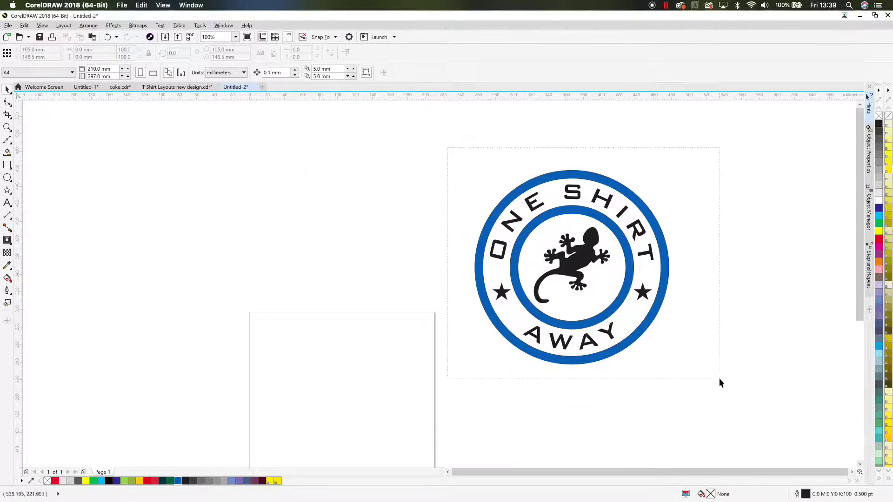
left_click_drag(448, 148, 720, 379)
mouse_move(631, 279)
left_mouse_down()
mouse_move(485, 364)
mouse_move(398, 393)
mouse_move(399, 400)
mouse_move(466, 273)
left_mouse_up()
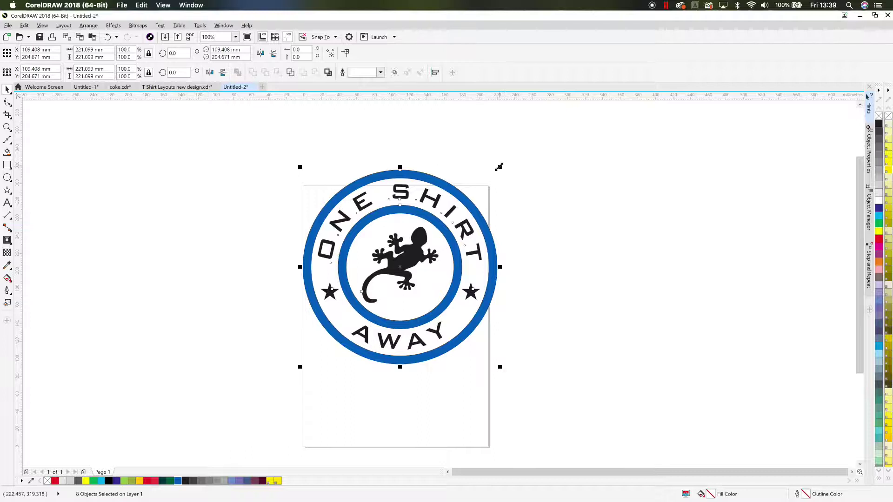
left_click_drag(499, 167, 467, 199)
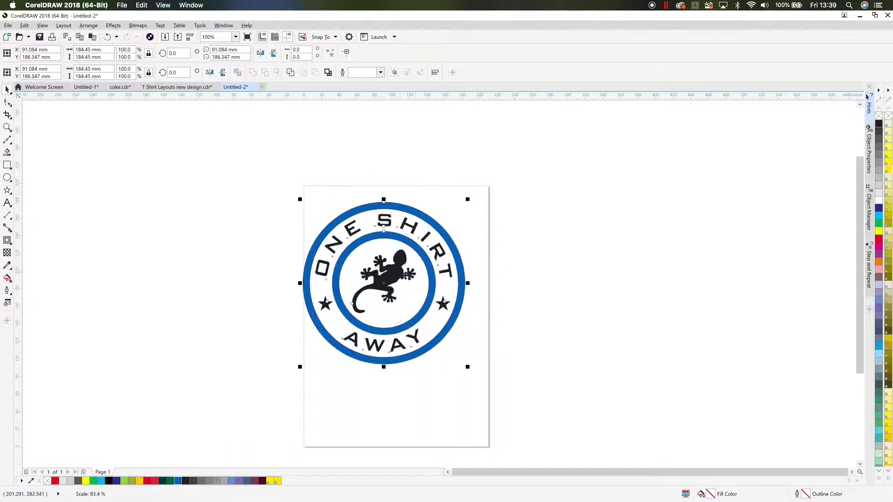
left_click_drag(406, 274, 411, 275)
left_click(606, 166)
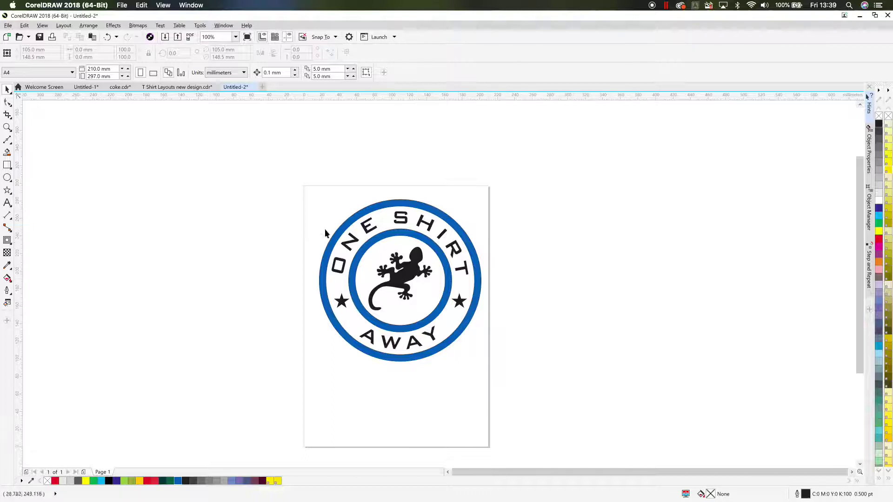
- Draw a rectangle about 208 by 77 mm over the logo's upper part and fill it with yellow PANTONE 1-1-4 C
left_click(7, 165)
mouse_move(294, 177)
left_mouse_down()
mouse_move(309, 192)
mouse_move(478, 245)
left_mouse_up()
left_click_drag(386, 211, 393, 220)
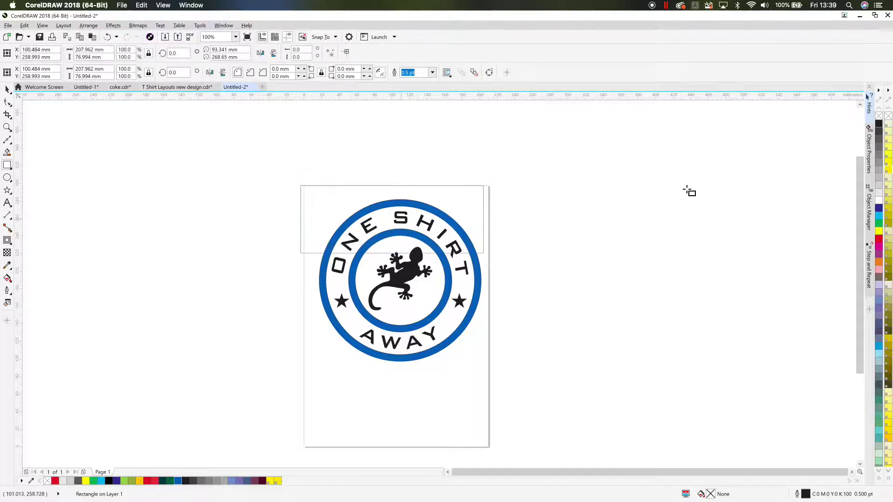
left_click(889, 149)
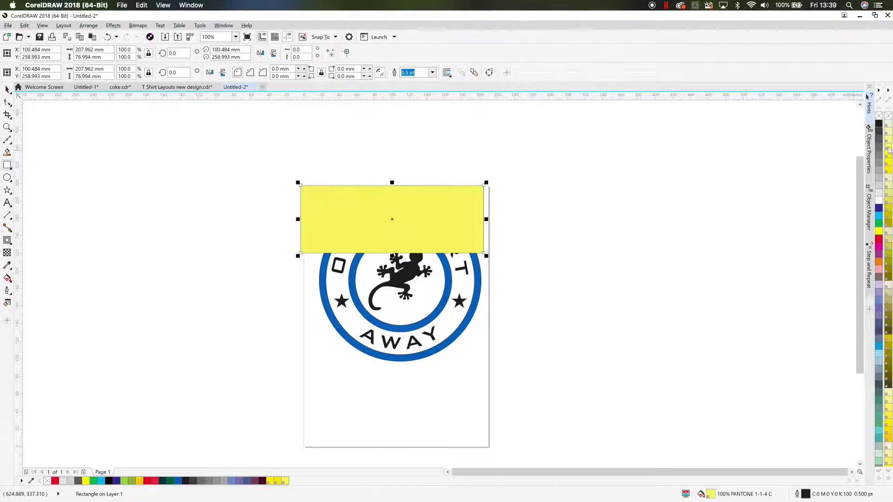
left_click(8, 89)
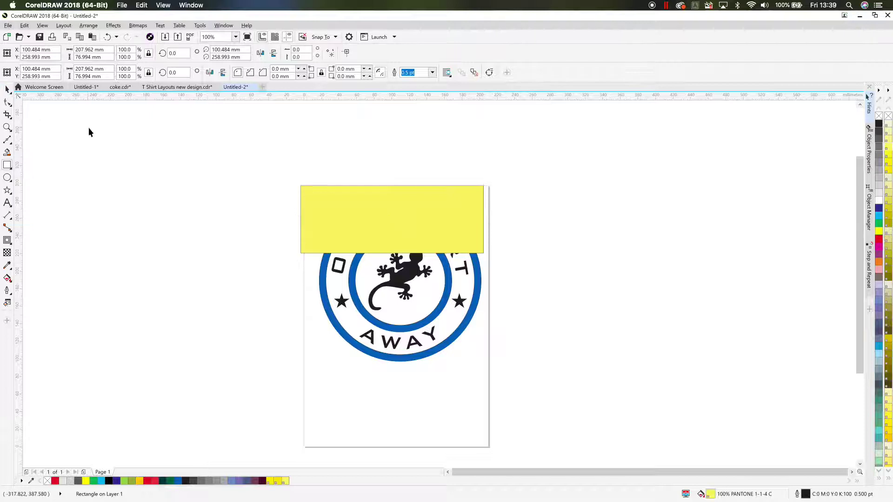
left_click_drag(428, 199, 430, 203)
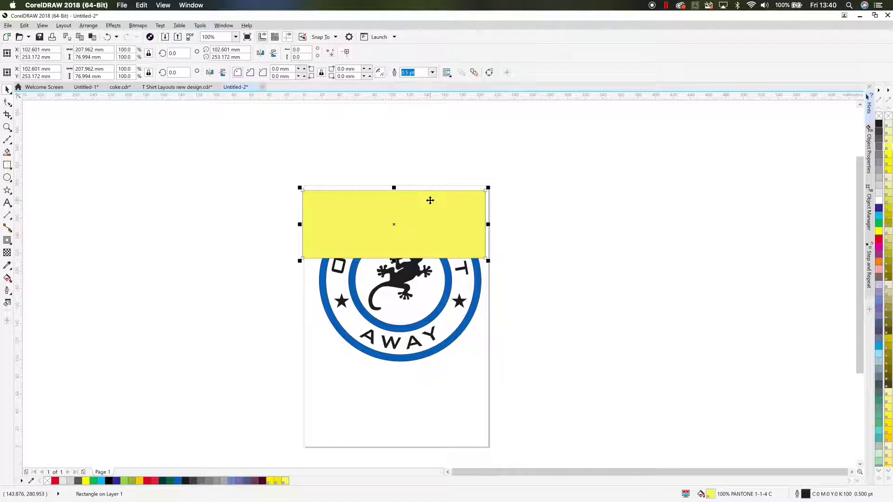
left_click(437, 168)
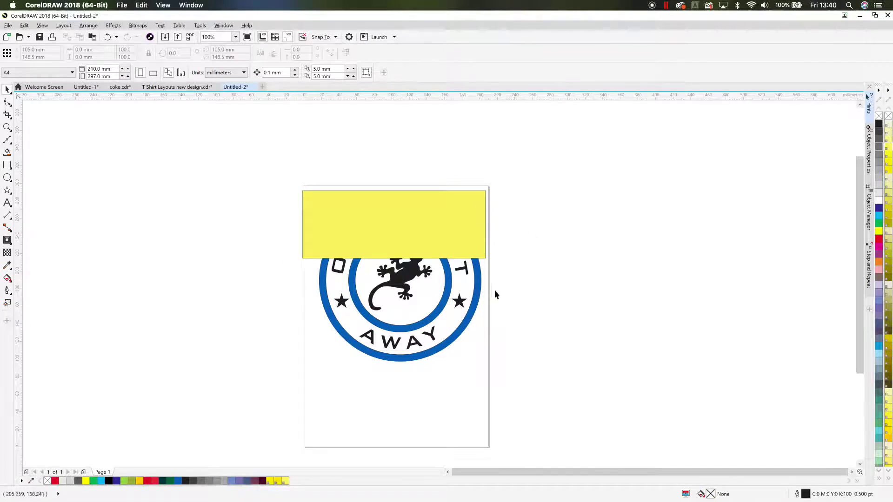
- Send the yellow rectangle to the back of the page, behind the logo
left_click(480, 204)
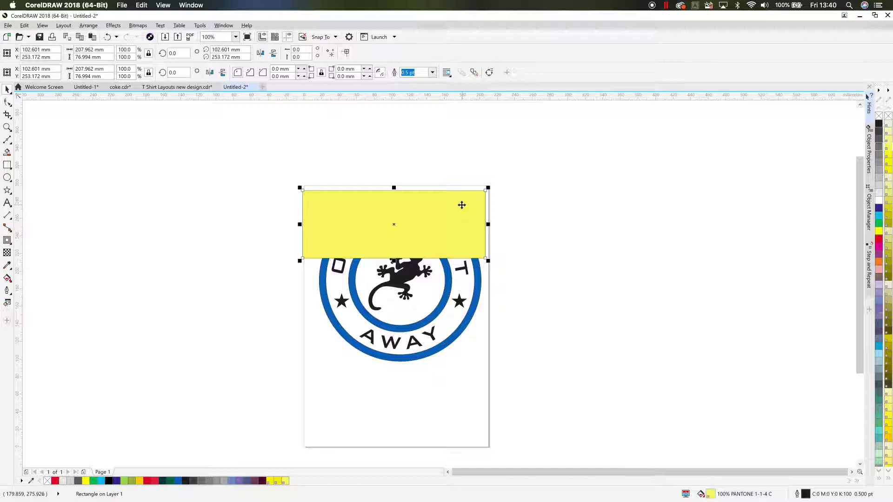
right_click(461, 205)
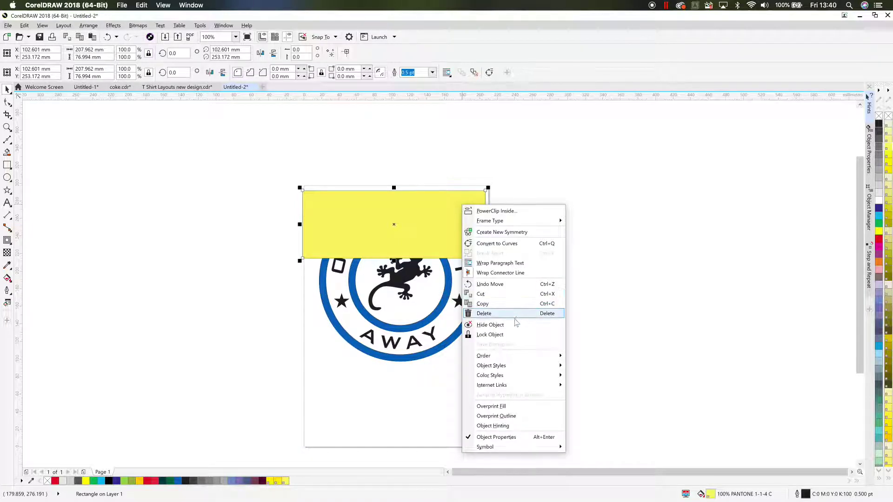
mouse_move(505, 358)
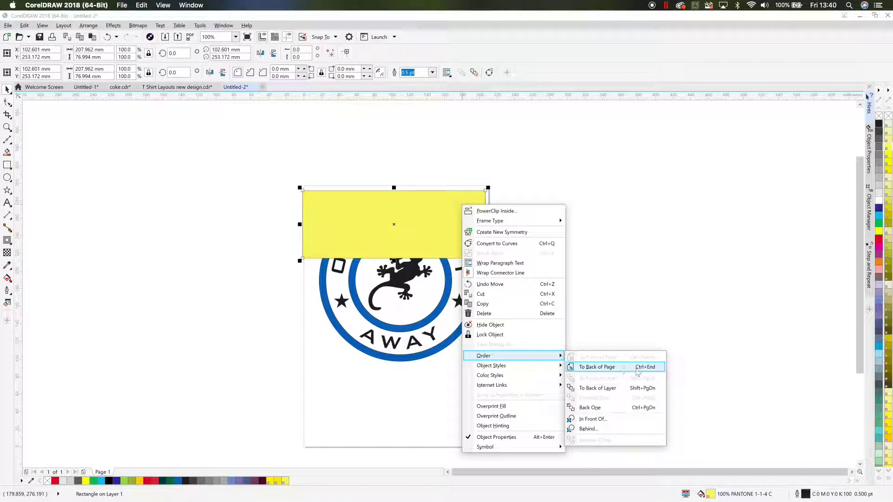
left_click(595, 370)
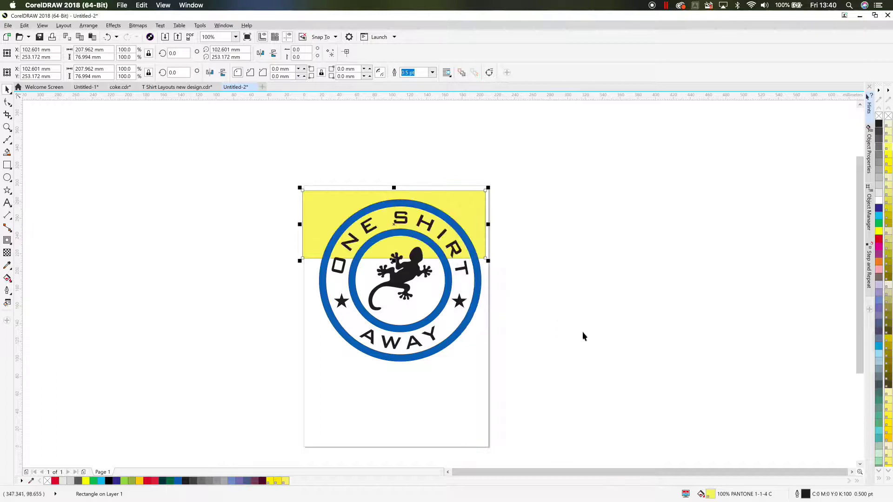
left_click(553, 265)
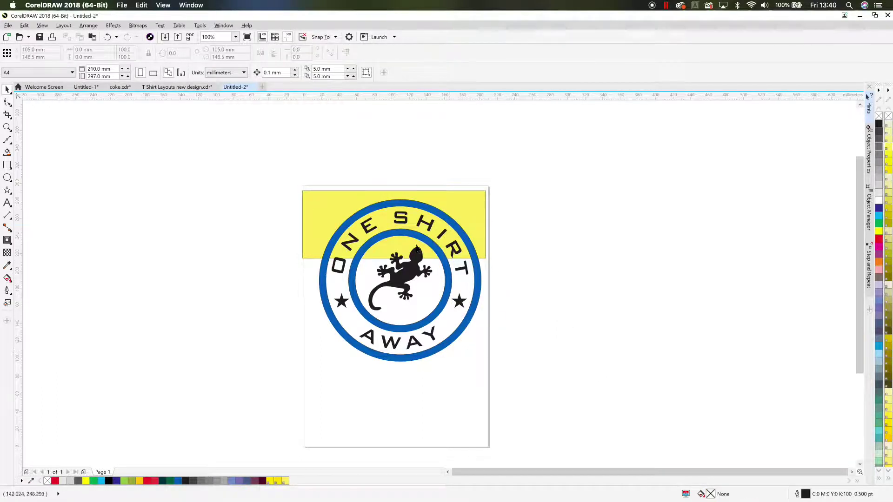
- Stretch the yellow rectangle to about 208 mm tall so it backs the whole logo, and delete it
left_click(459, 223)
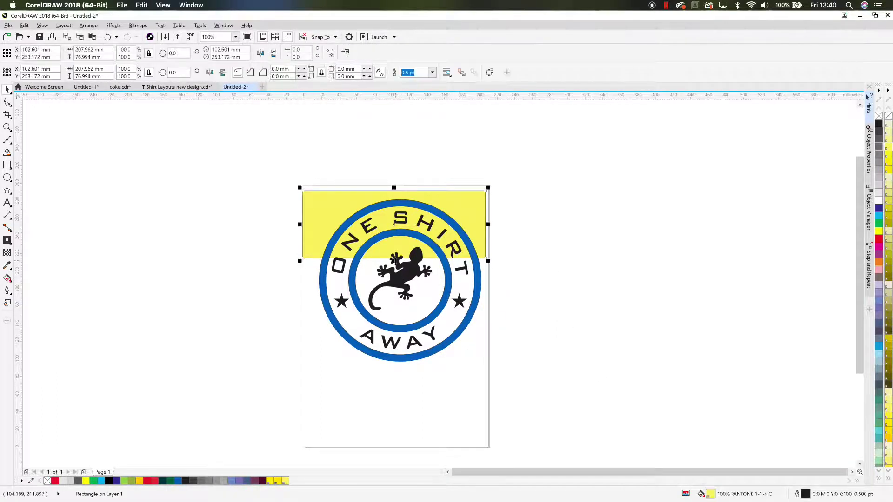
left_click_drag(394, 260, 410, 374)
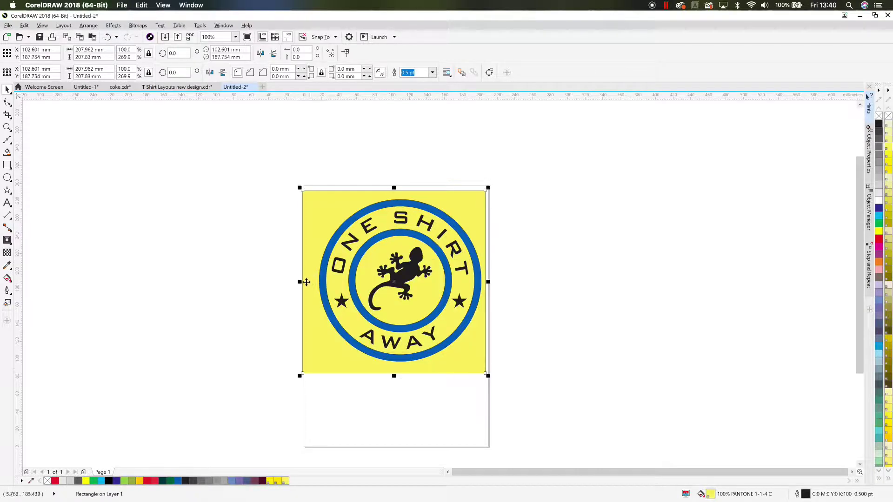
left_click_drag(300, 281, 304, 281)
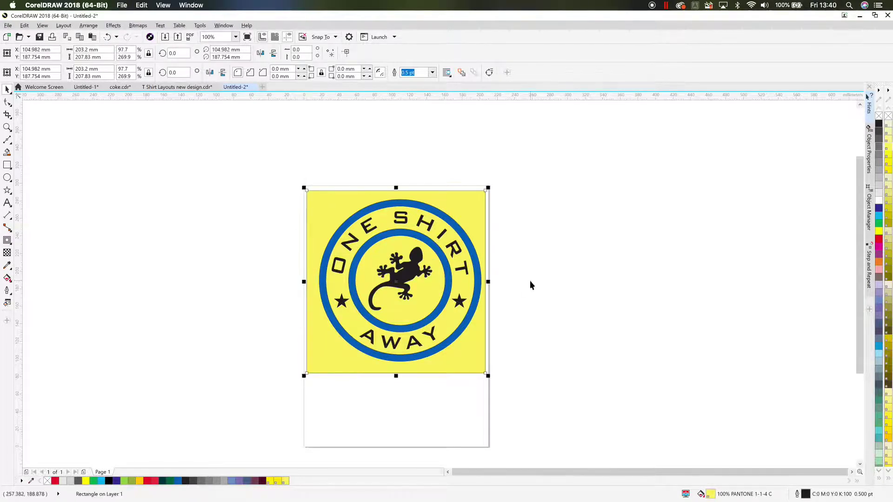
left_click_drag(490, 282, 494, 282)
left_click(478, 220)
key("Delete")
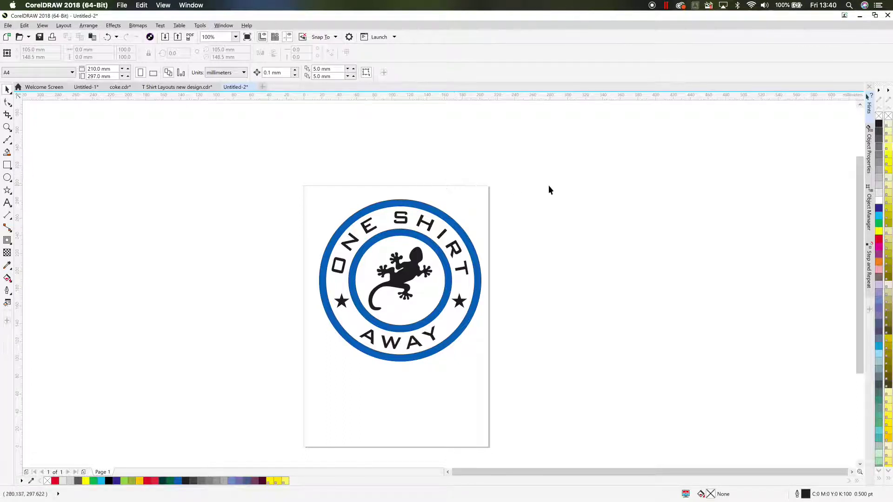
left_click(420, 254)
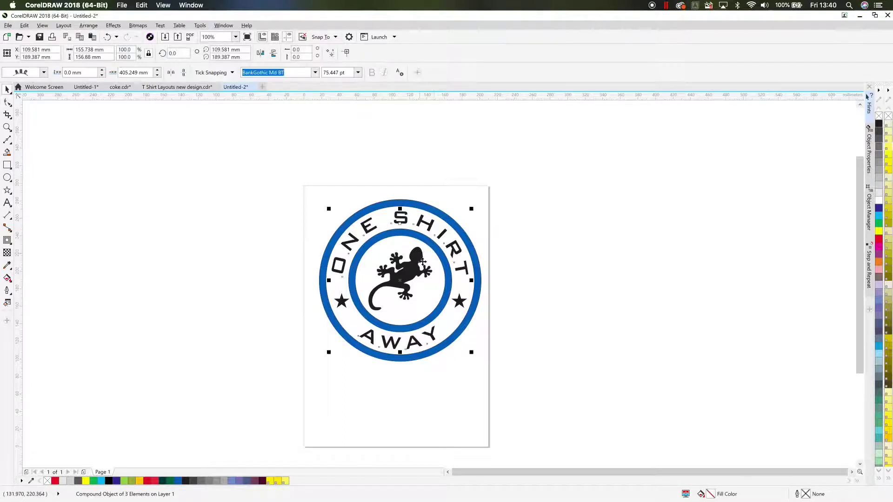
left_click(522, 252)
left_click(406, 291)
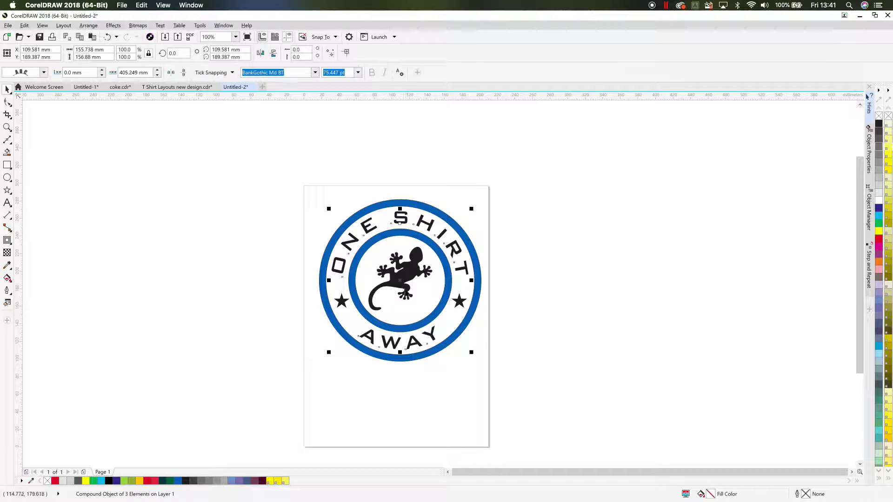
left_click(432, 393)
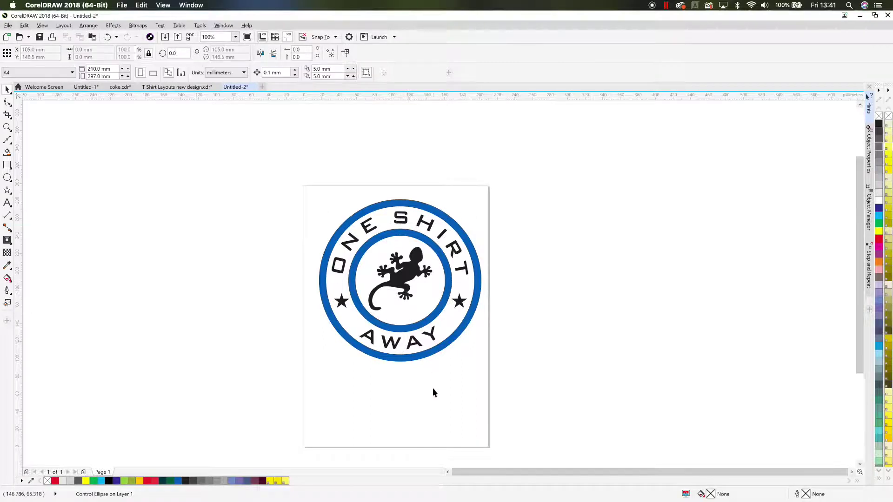
left_click(406, 292)
left_click(407, 292, "ctrl")
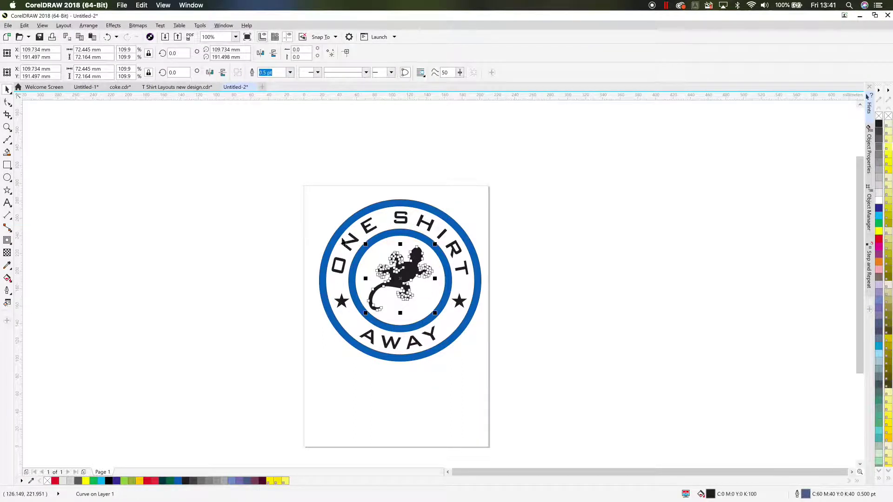
left_click(116, 144)
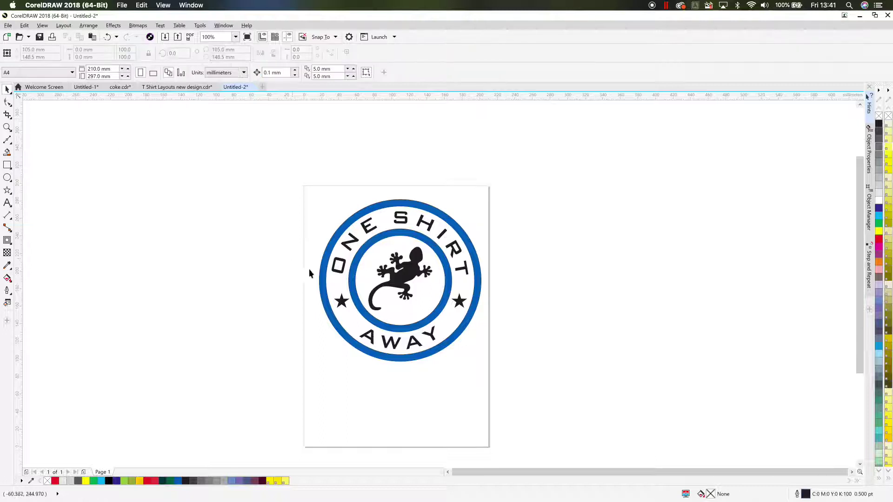
left_click(373, 309)
left_click(355, 368)
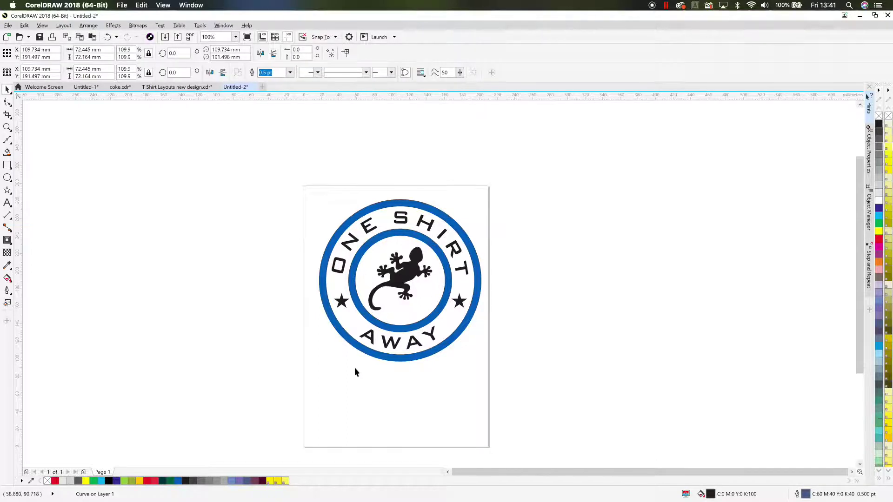
- Select the gecko alone and enlarge it to about 105 mm wide so it overlaps the inner blue ring
left_click_drag(454, 399, 353, 242)
left_click(509, 250)
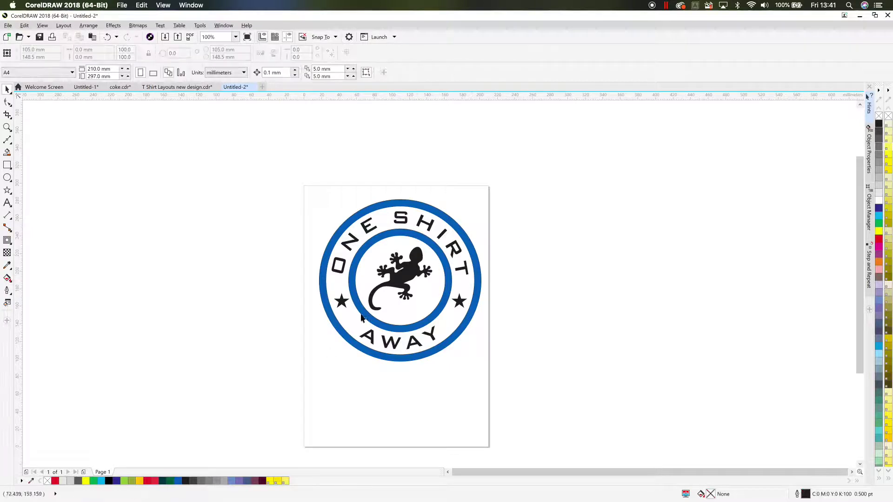
left_click_drag(393, 305, 438, 241)
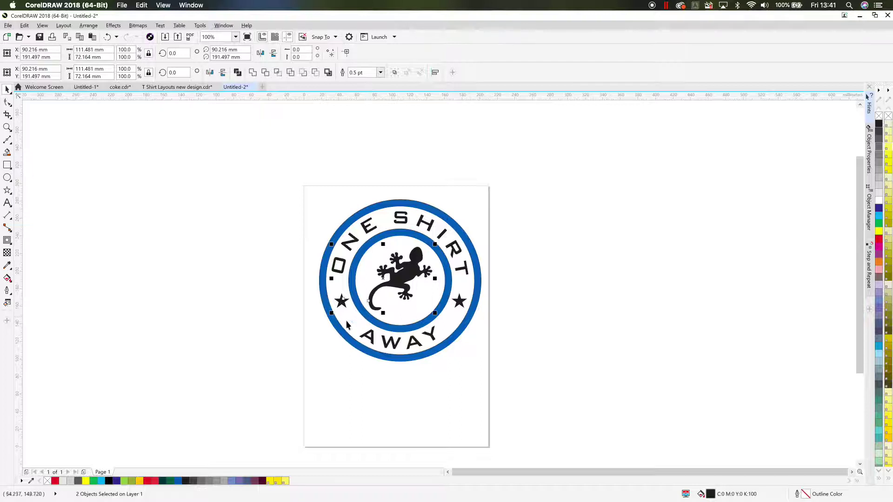
left_click(334, 339)
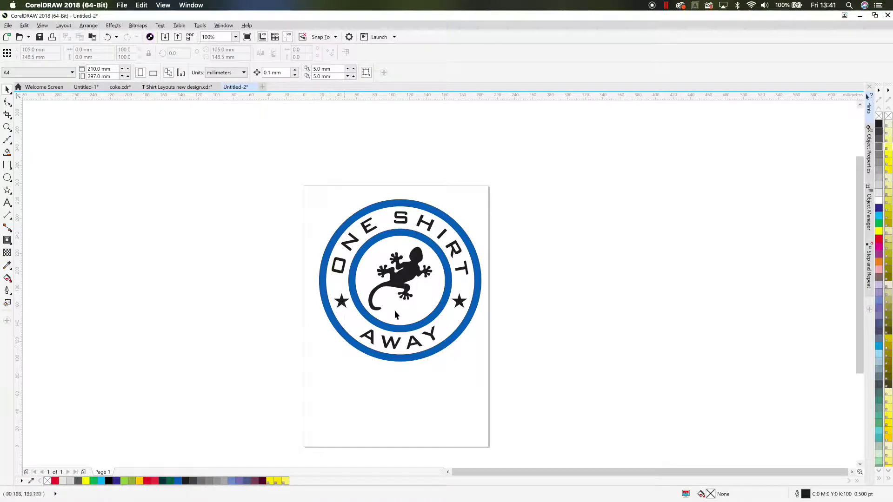
left_click_drag(394, 311, 433, 246)
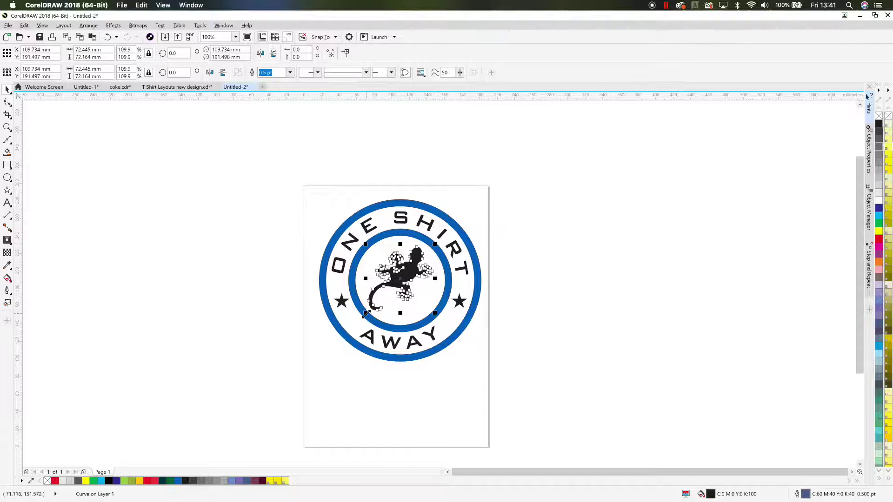
left_click_drag(367, 318, 352, 328)
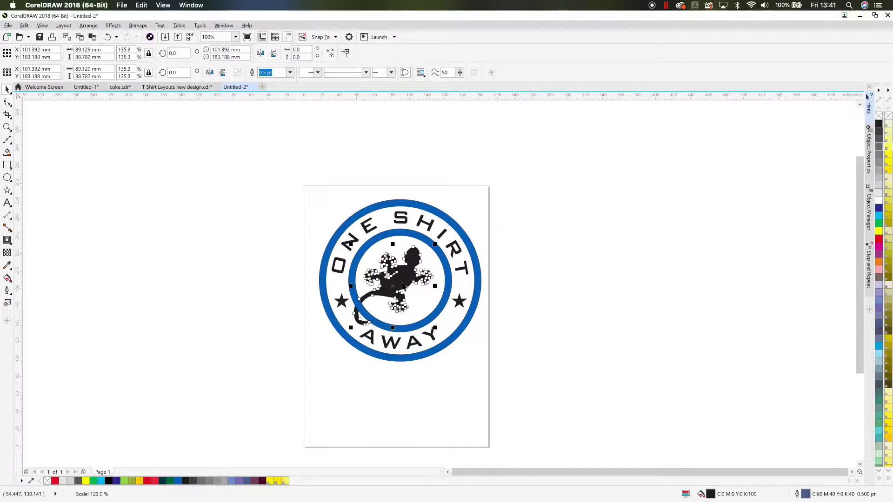
left_click_drag(434, 243, 449, 222)
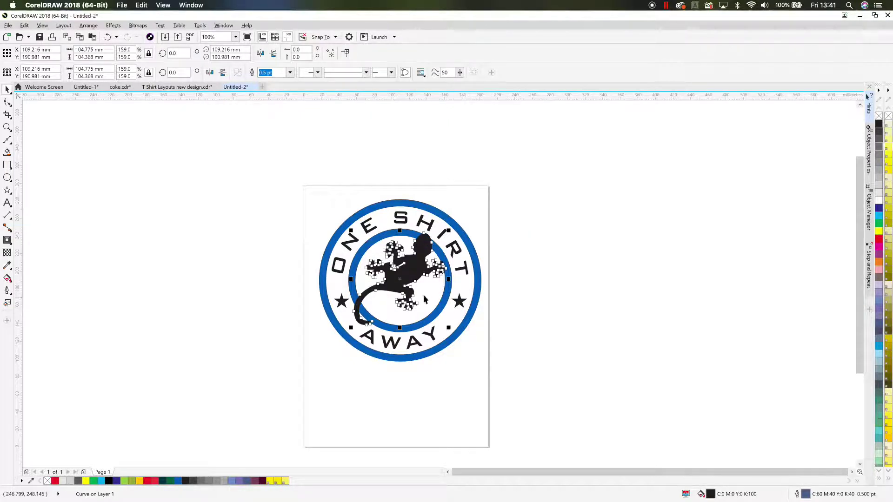
- Send the enlarged gecko to the back of the page, behind the blue rings
right_click(410, 272)
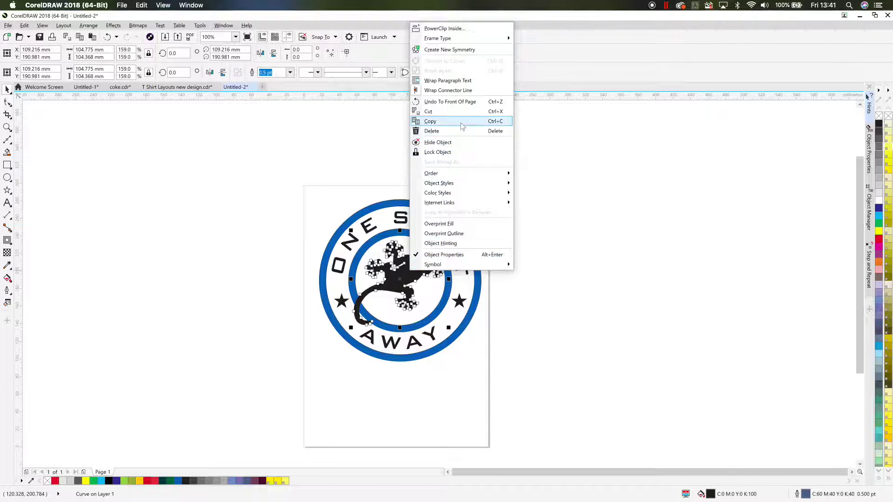
mouse_move(459, 174)
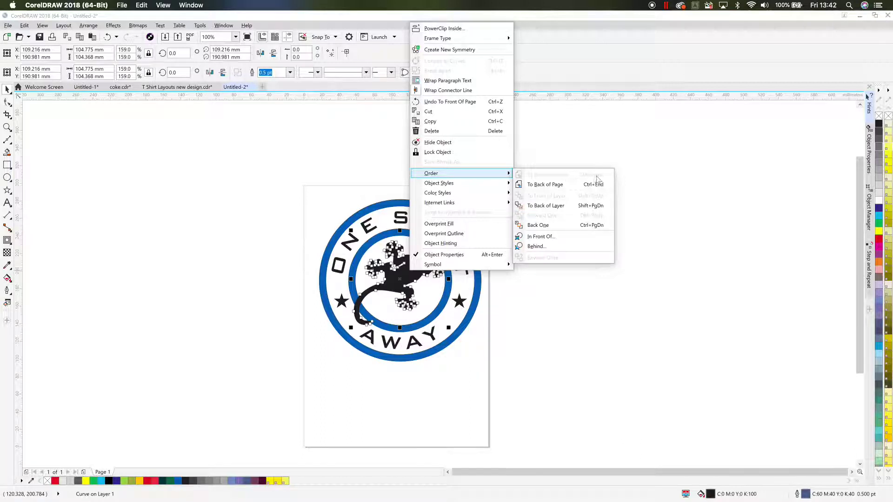
left_click(568, 185)
- Bring the unfilled control ellipse around the gecko to the front of the page
right_click(420, 263)
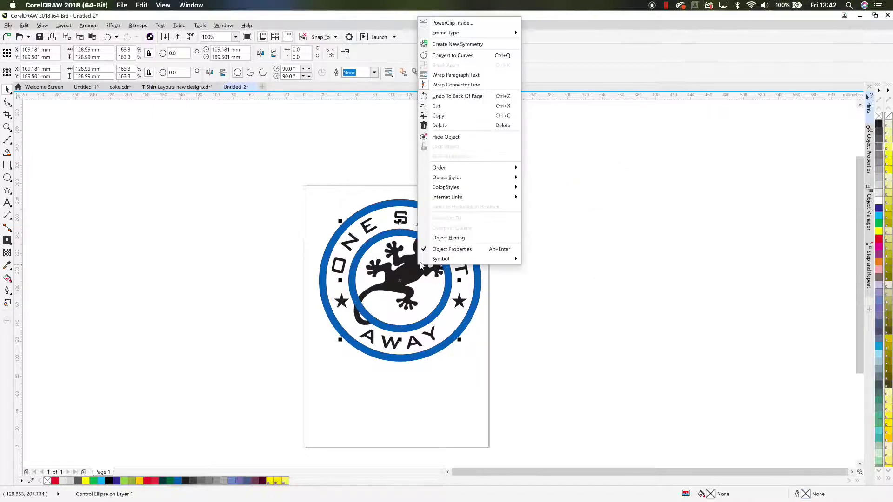
mouse_move(500, 167)
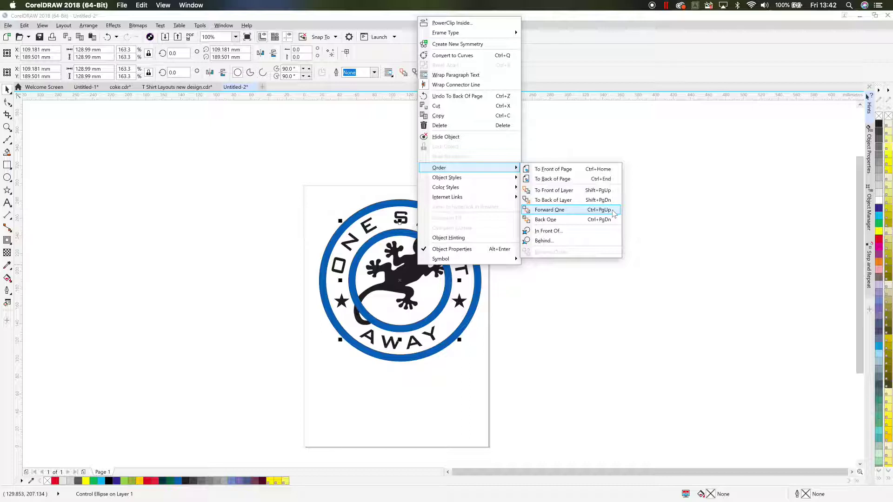
left_click(560, 150)
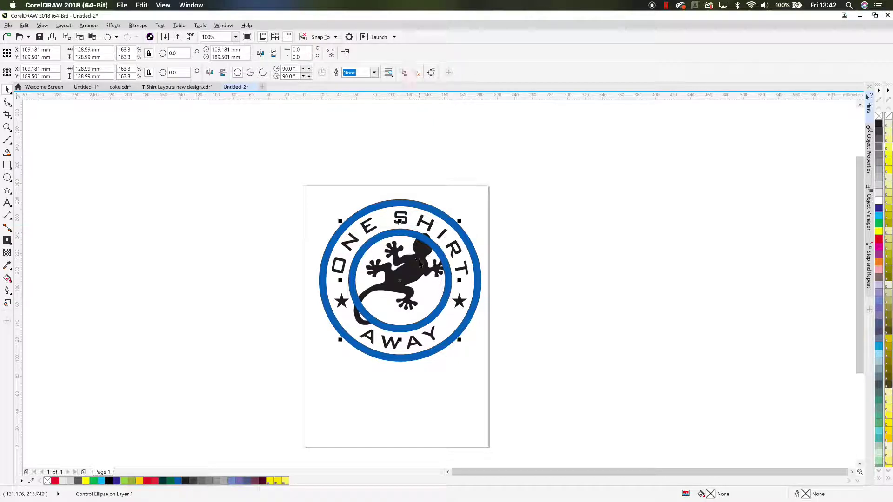
right_click(417, 247)
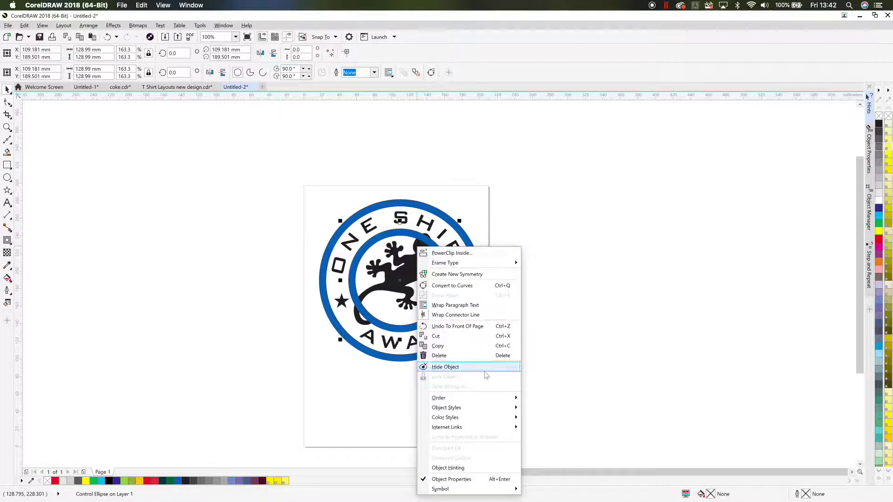
mouse_move(471, 399)
left_click(558, 414)
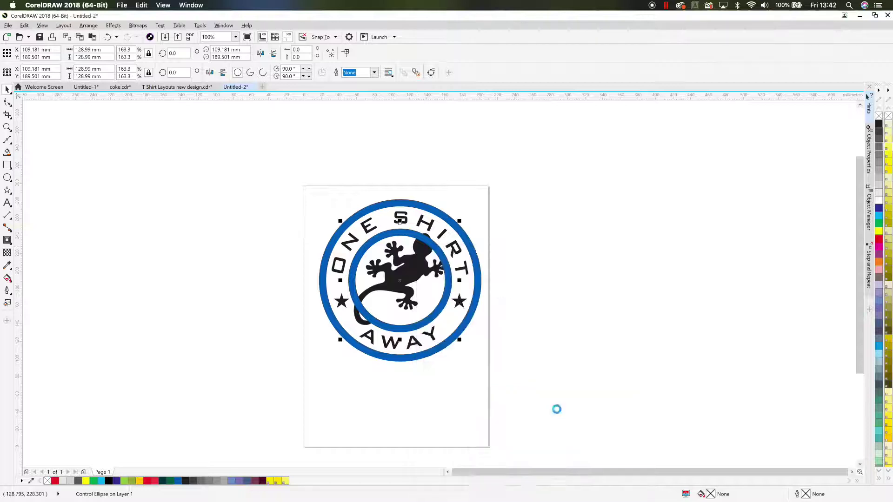
left_click(539, 312)
- Bring the gecko to the front of the layer, above the inner blue ring
left_click(429, 274)
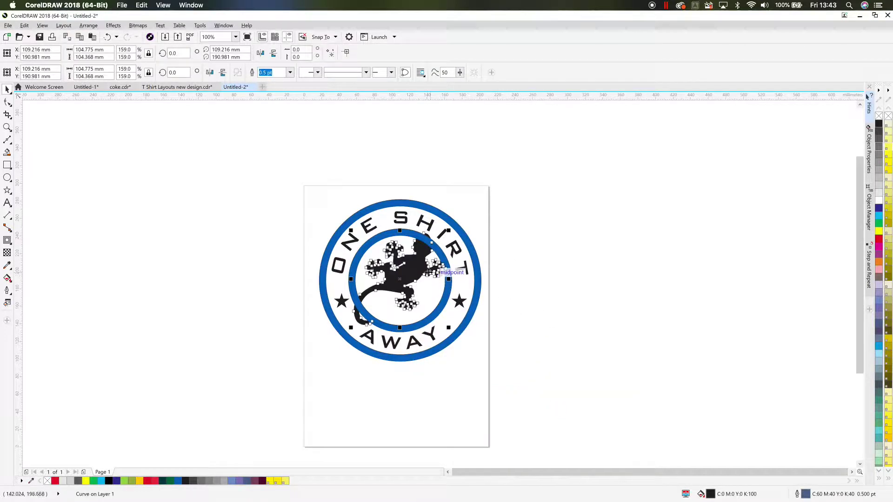
key("shift+Page_Up")
left_click(510, 259)
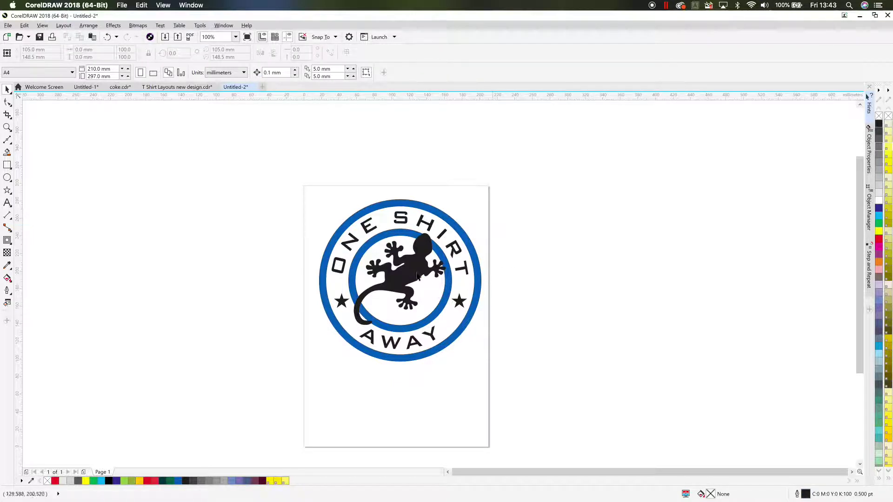
- Enlarge the gecko to about 135 mm wide so its tail crosses the outer ring, and shift it slightly towards the logo's centre
left_click(418, 276)
left_click_drag(347, 331, 346, 332)
left_click(524, 289)
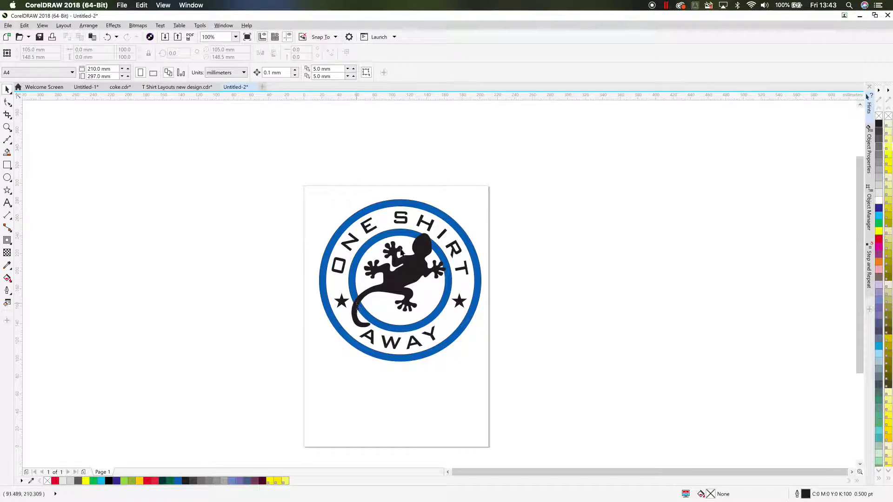
left_click(418, 258)
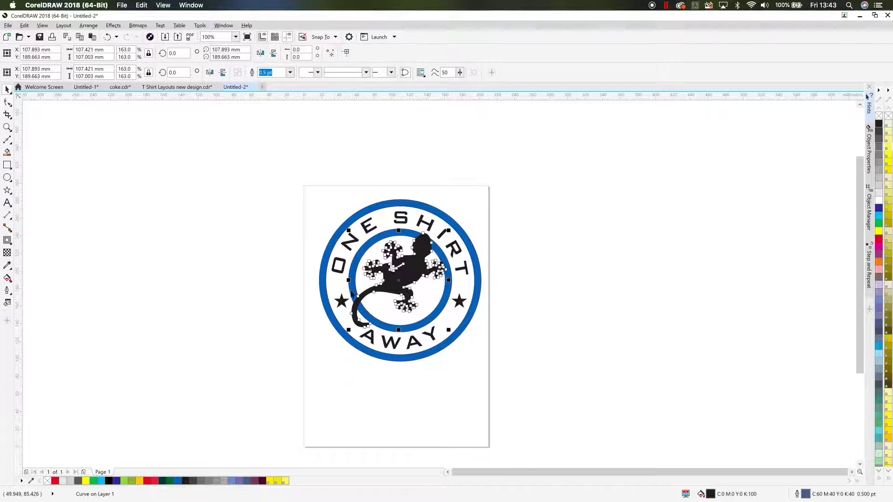
left_click_drag(349, 329, 325, 373)
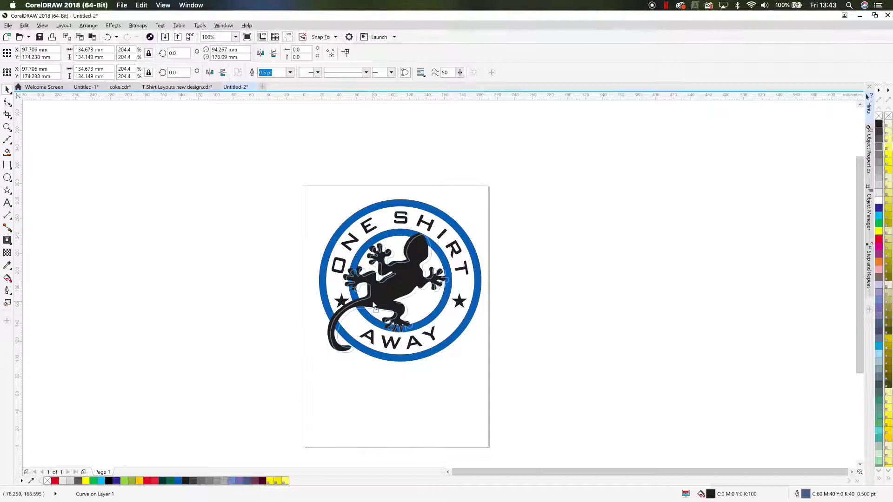
left_click_drag(373, 303, 374, 302)
left_click(377, 302)
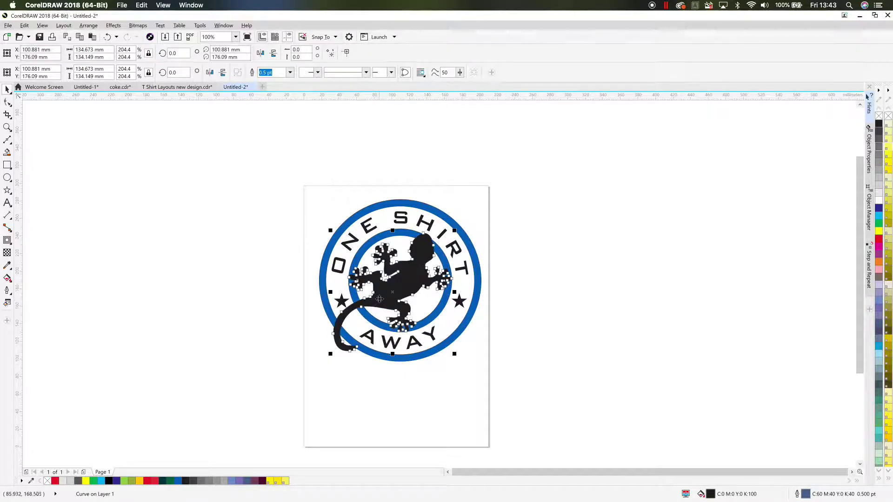
left_click(517, 336)
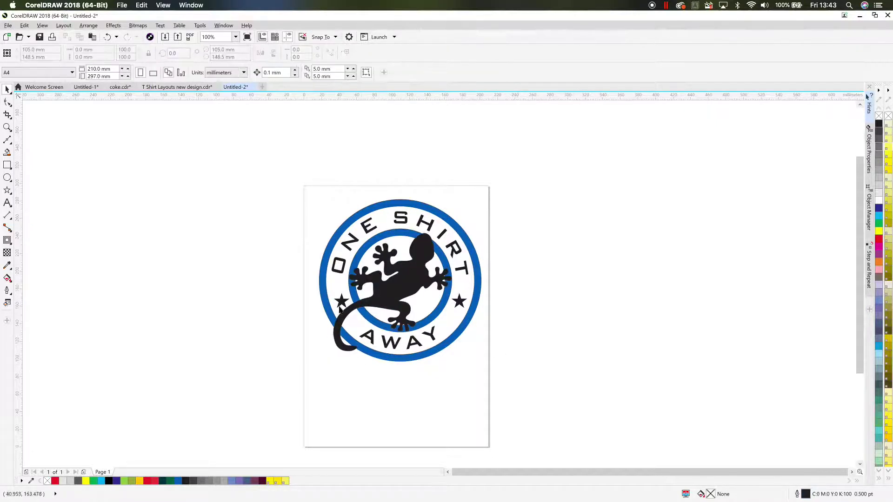
- Enlarge the gecko further to about 140 mm wide and fine-tune its position over the rings
left_click(338, 344)
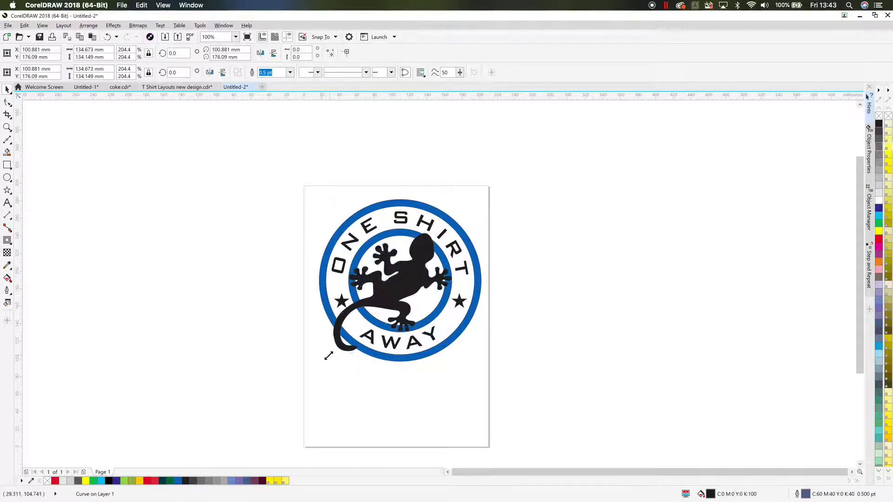
left_click_drag(329, 356, 324, 361)
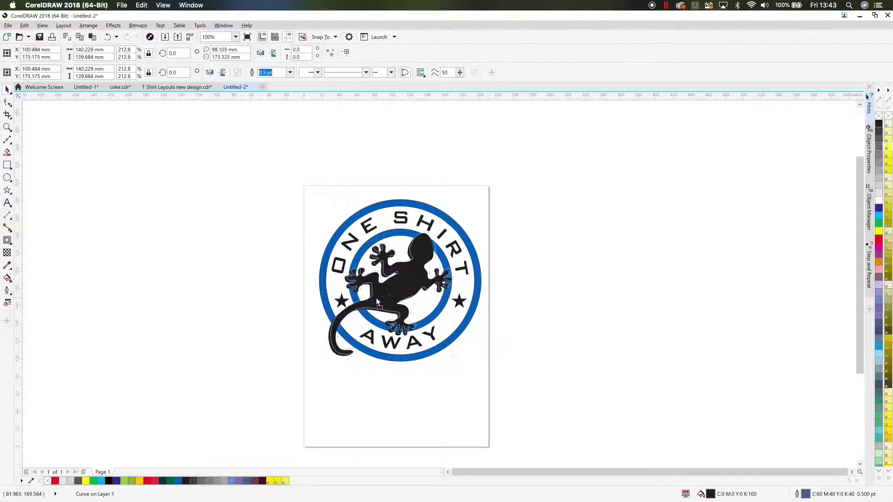
left_click(341, 336)
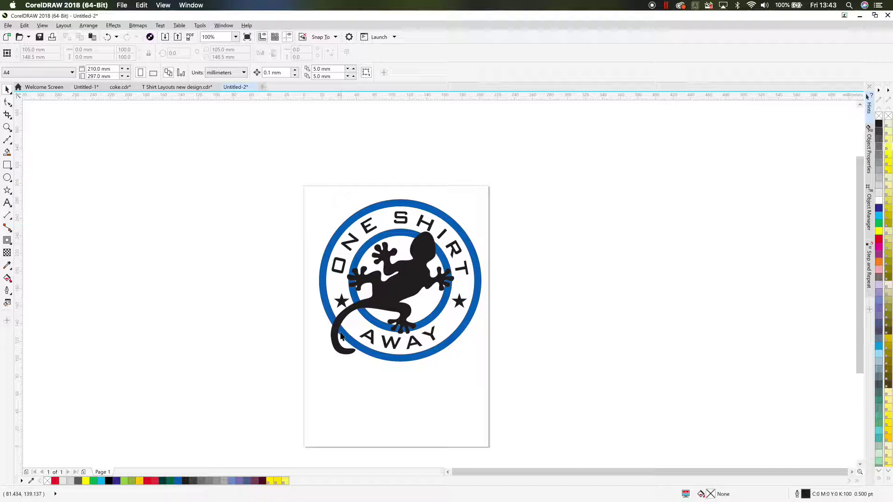
- Give the gecko a white outline 1 pt wide to separate it from the blue rings
left_click(368, 278)
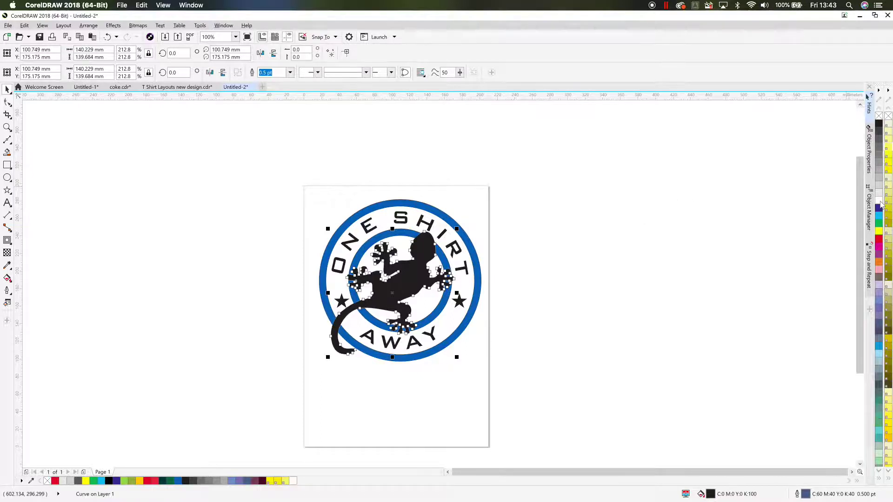
left_click(381, 406)
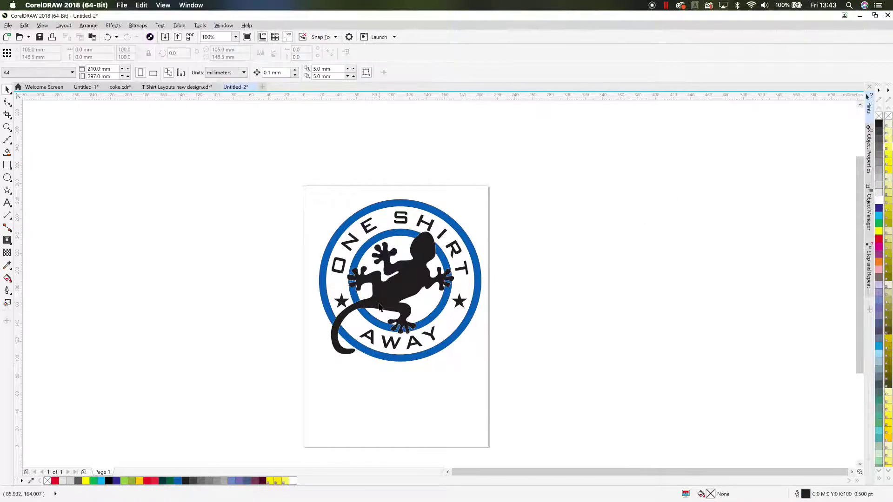
scroll(380, 307, "up", 2)
left_click(368, 275)
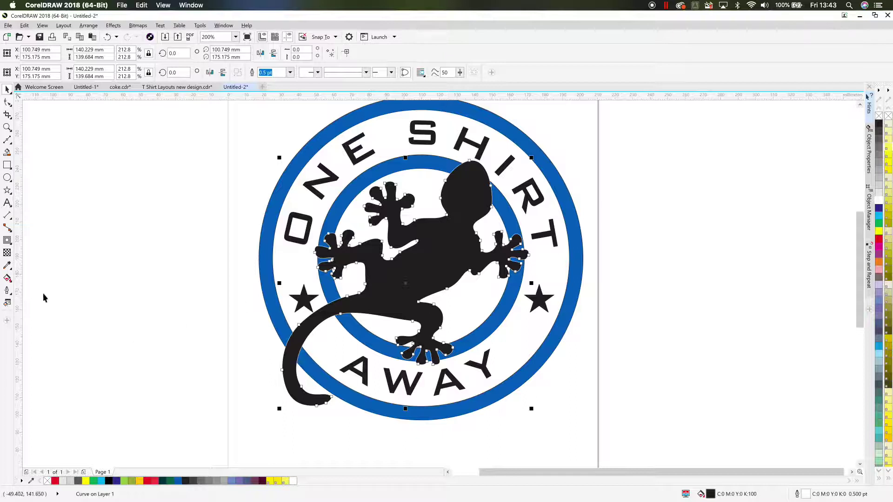
left_click(7, 291)
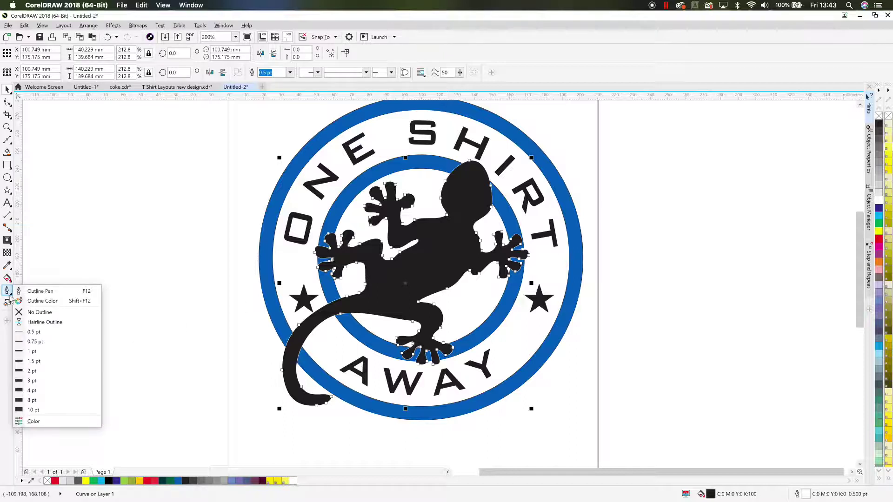
left_click(40, 352)
left_click(89, 345)
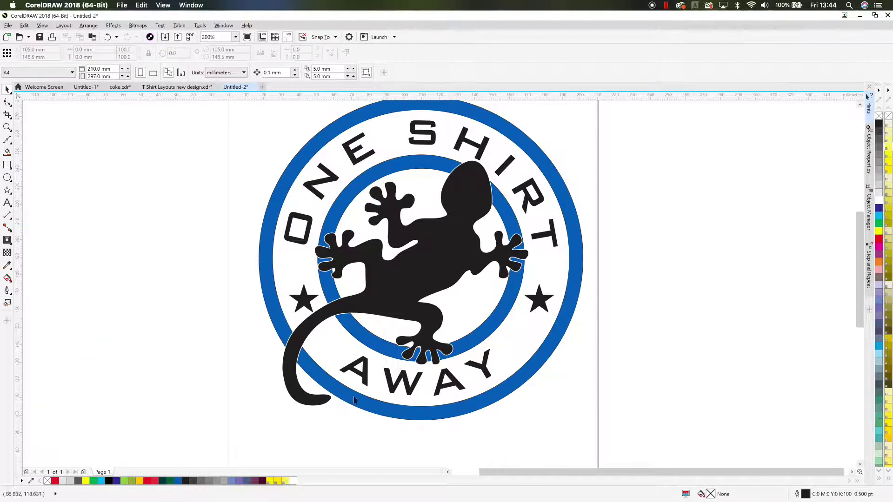
- Thicken the gecko's outline to 2 pt and inspect it up close
left_click(307, 403)
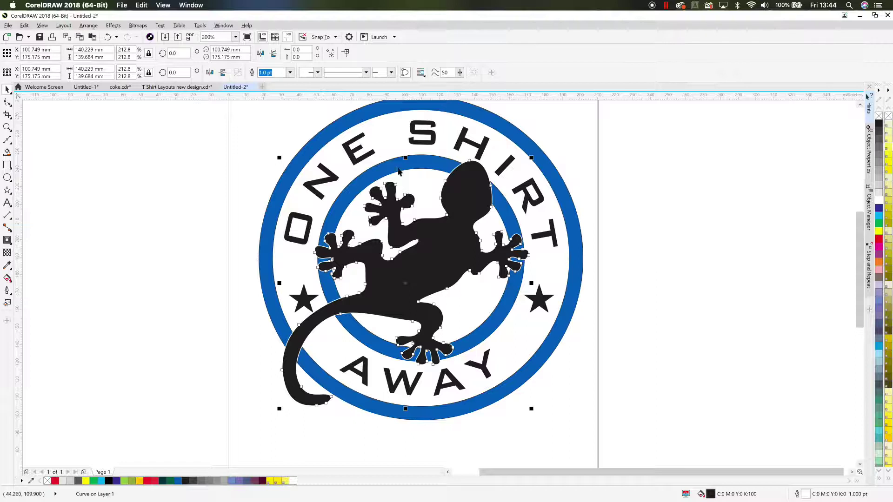
left_click(7, 291)
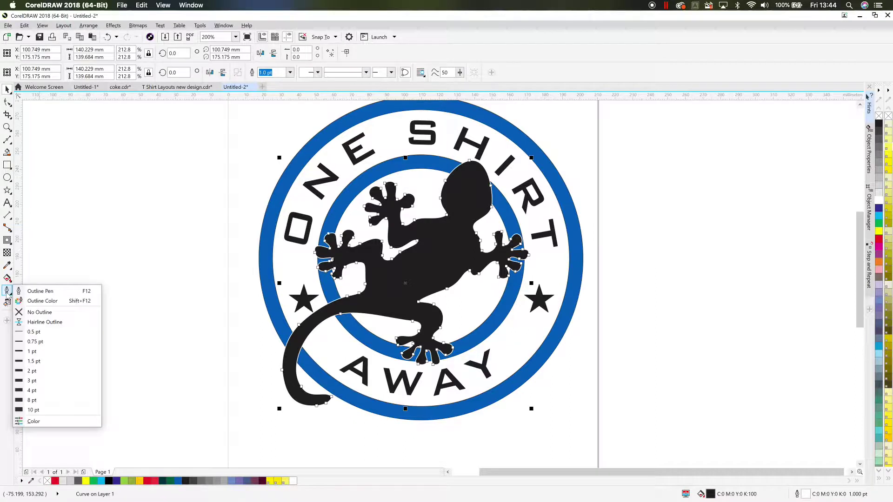
left_click(32, 371)
left_click(106, 357)
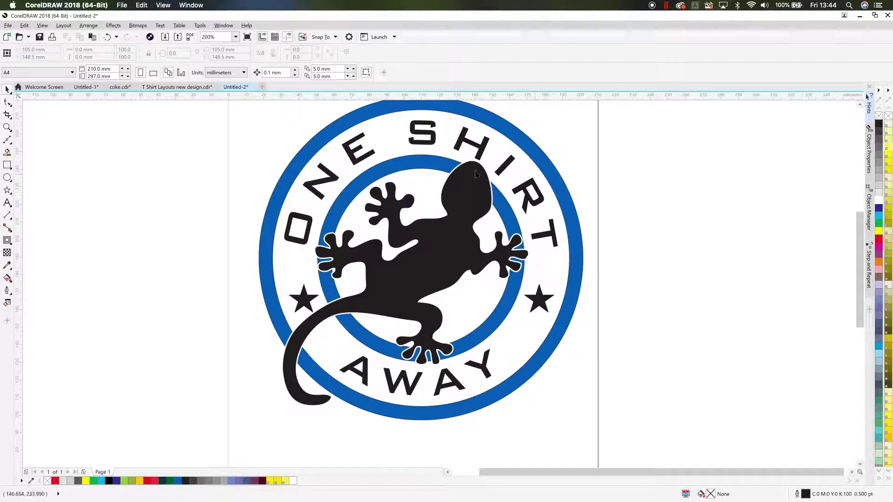
scroll(452, 173, "up", 2)
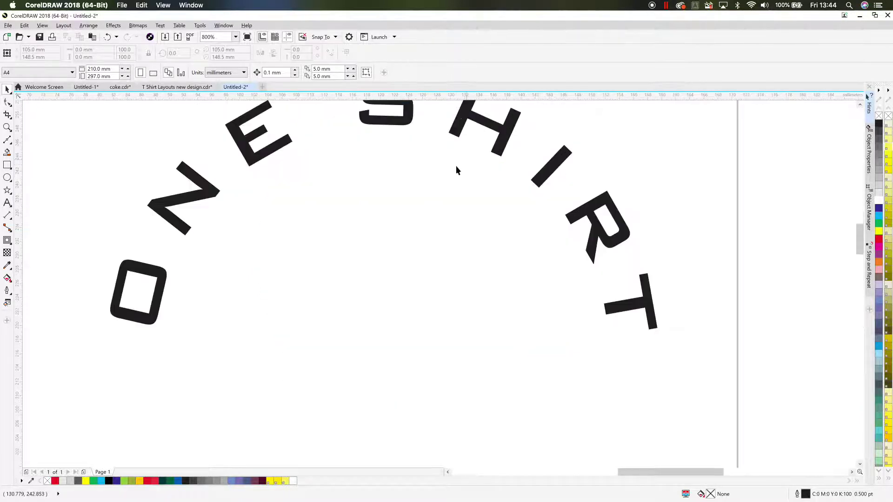
scroll(449, 172, "down", 2)
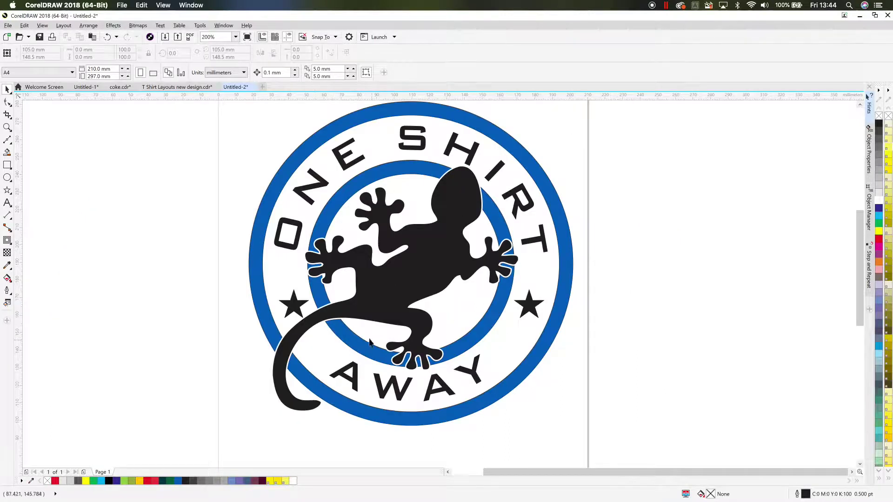
- Select the whole logo and place a copy beside the page, to the right of the original, centred at about X 320 mm
scroll(340, 342, "down", 2)
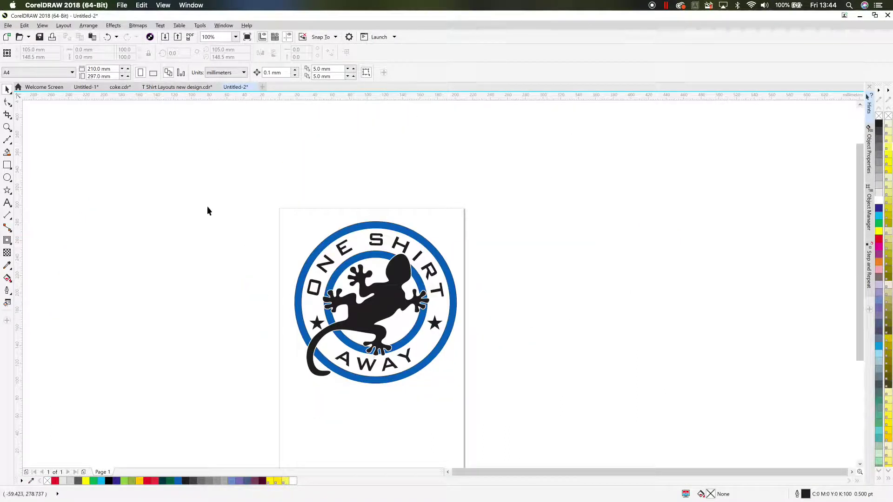
left_click_drag(447, 375, 503, 417)
left_click_drag(381, 308, 565, 298)
left_click(685, 289)
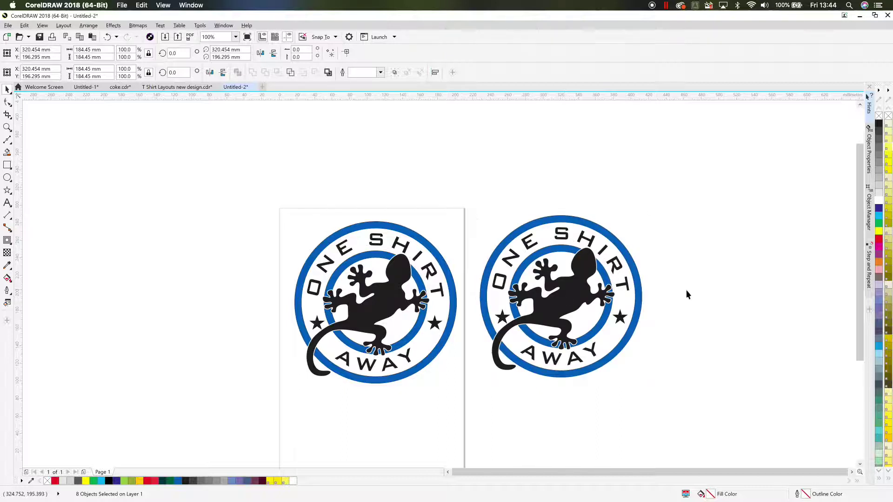
- Combine the copied logo's inner and outer blue rings into one curve, then undo a test move of the combined rings
left_click(601, 298)
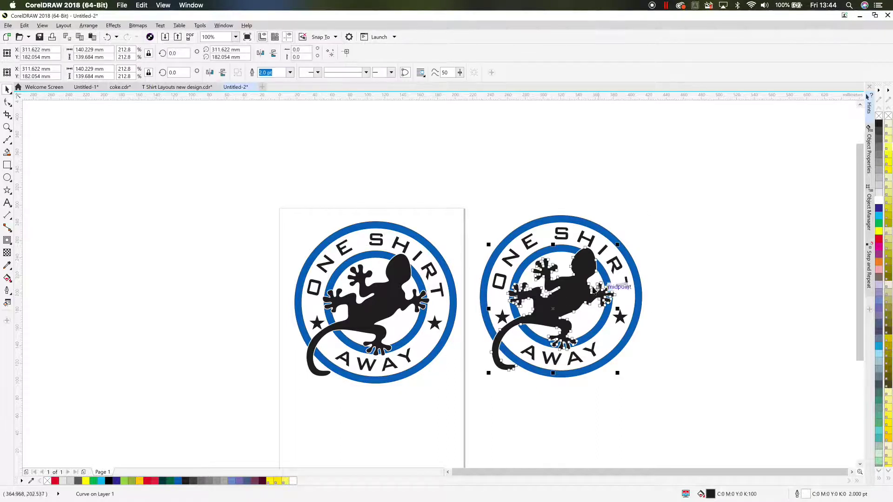
left_click(536, 255)
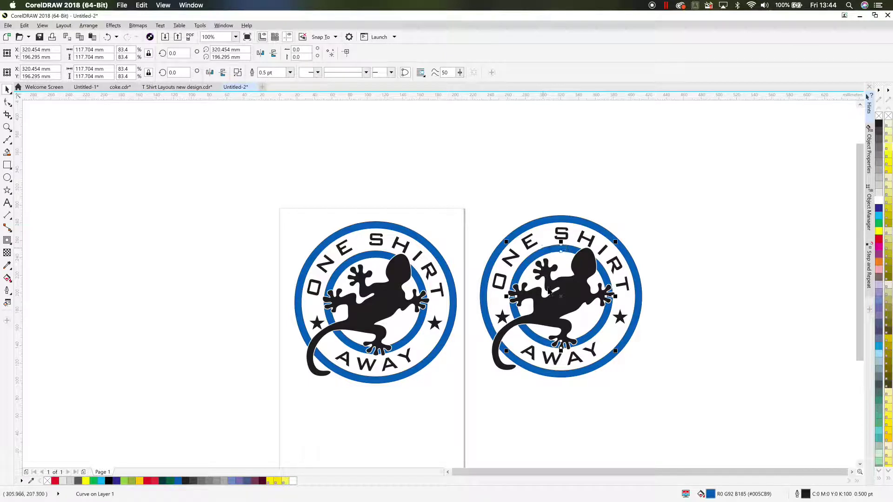
left_click(484, 303, "shift")
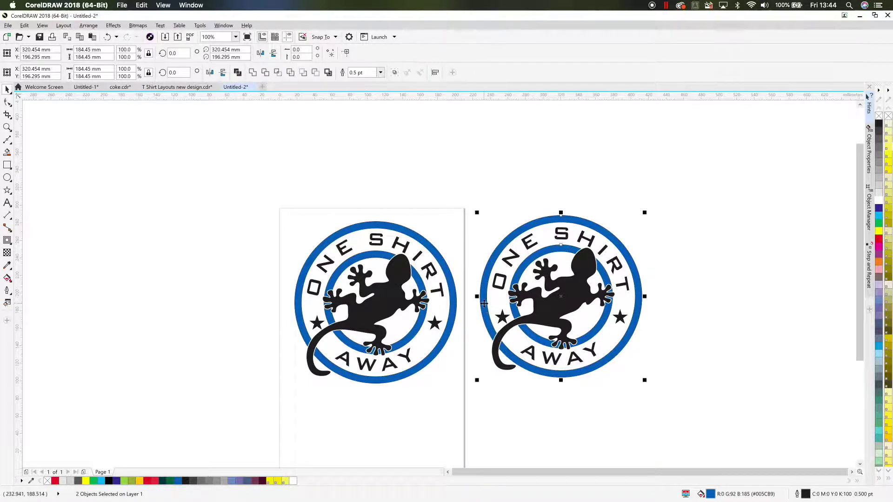
key("ctrl+l")
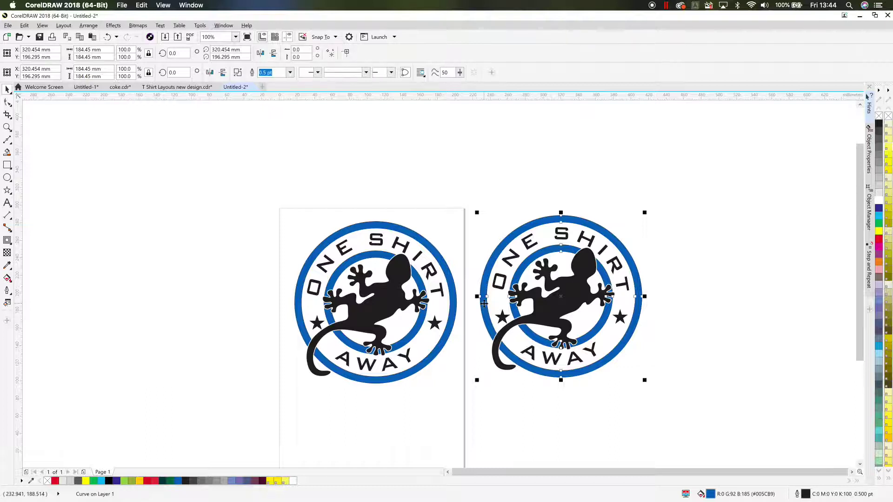
left_click_drag(584, 218, 719, 148)
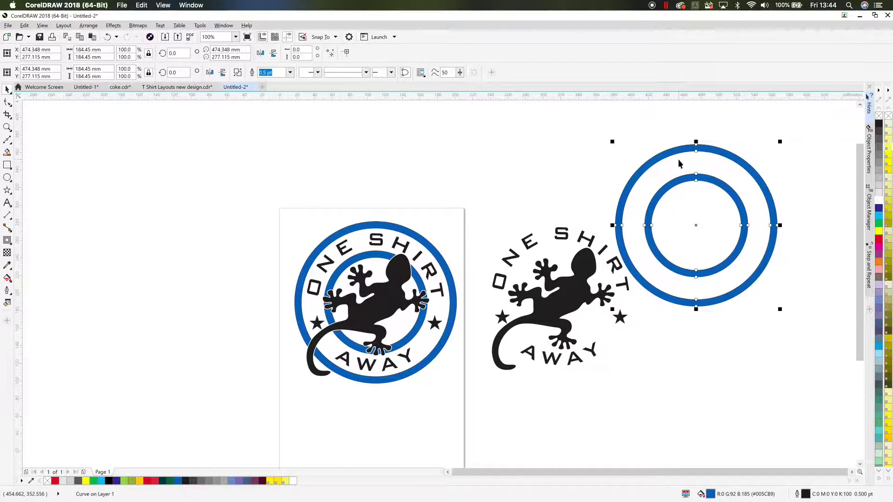
key("ctrl+z")
- Trim the combined blue rings of the copy with the overlapping gecko shape
left_click(582, 269)
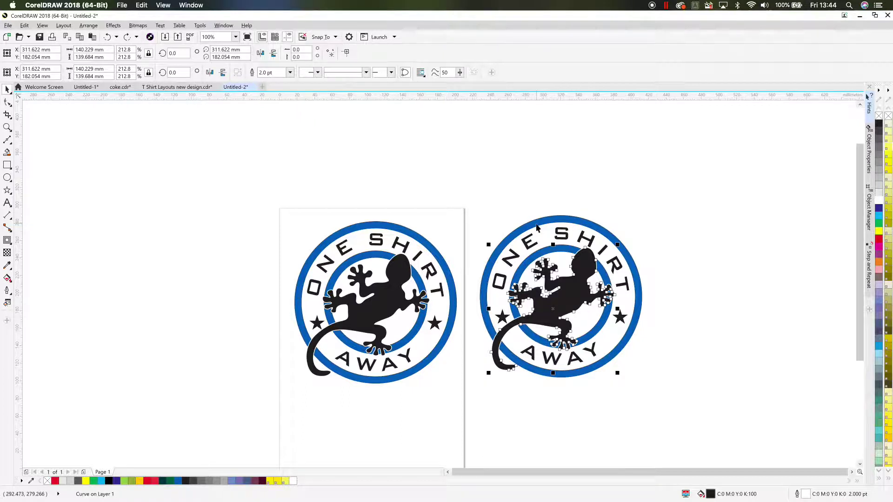
left_click(536, 226, "shift")
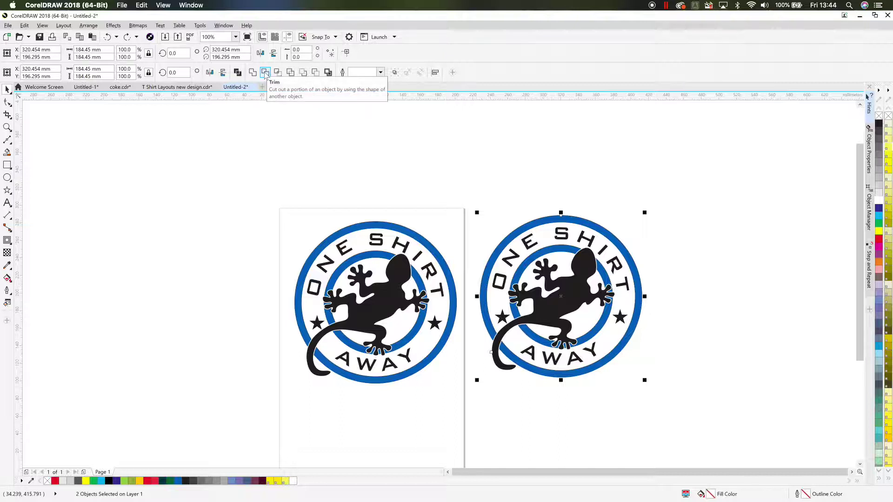
left_click(265, 73)
left_click(569, 295)
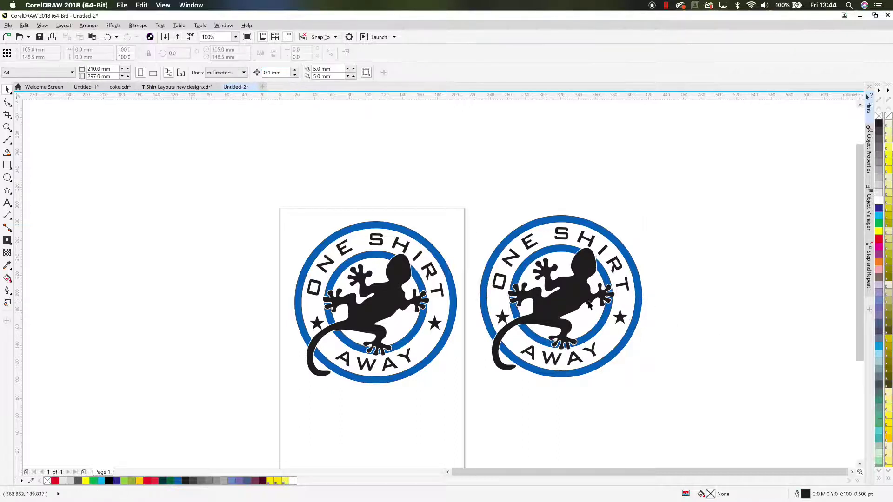
- Move the gecko out beside the copied logo to check the cut-outs in the rings, and undo the move
left_click_drag(569, 295, 751, 297)
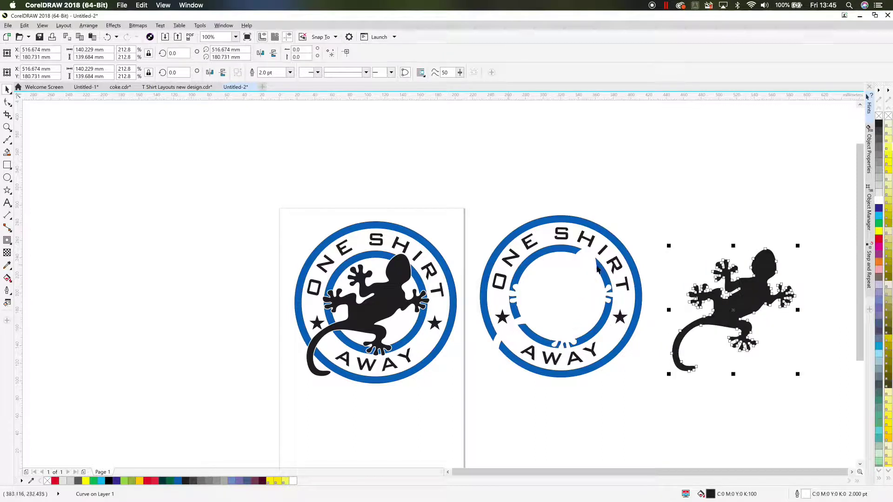
left_click(605, 267)
left_click(623, 267)
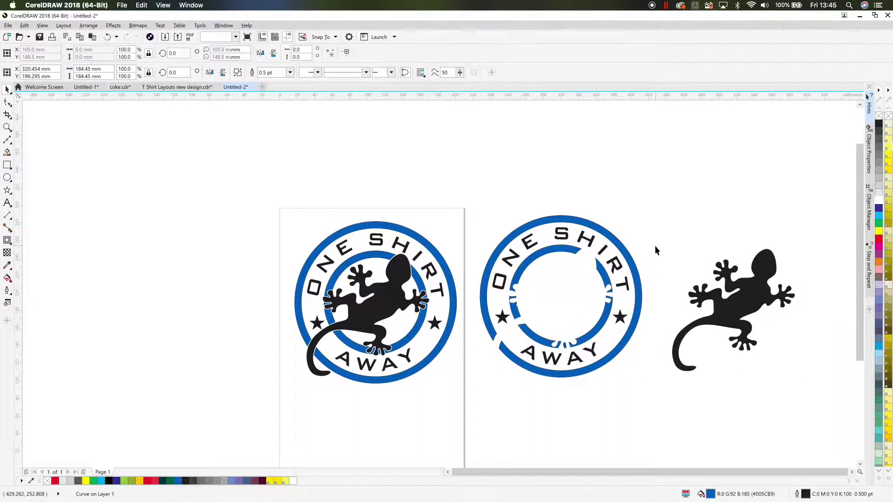
left_click(743, 289)
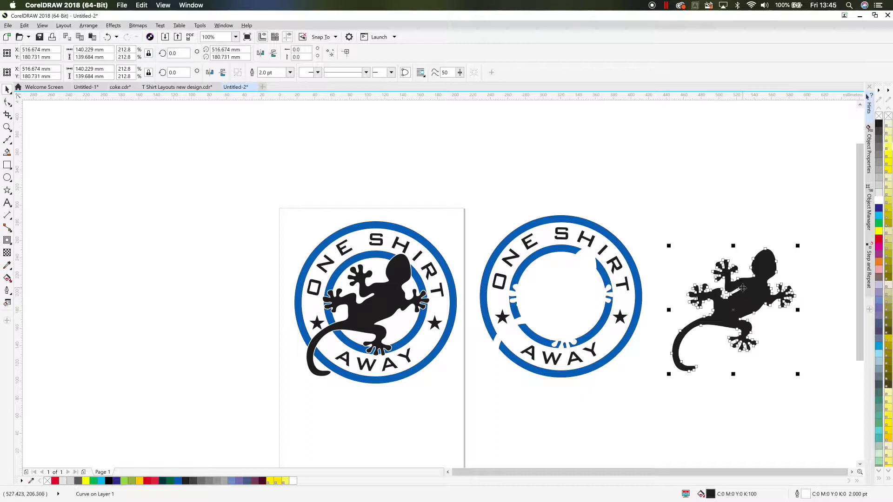
key("ctrl+z")
left_click(719, 285)
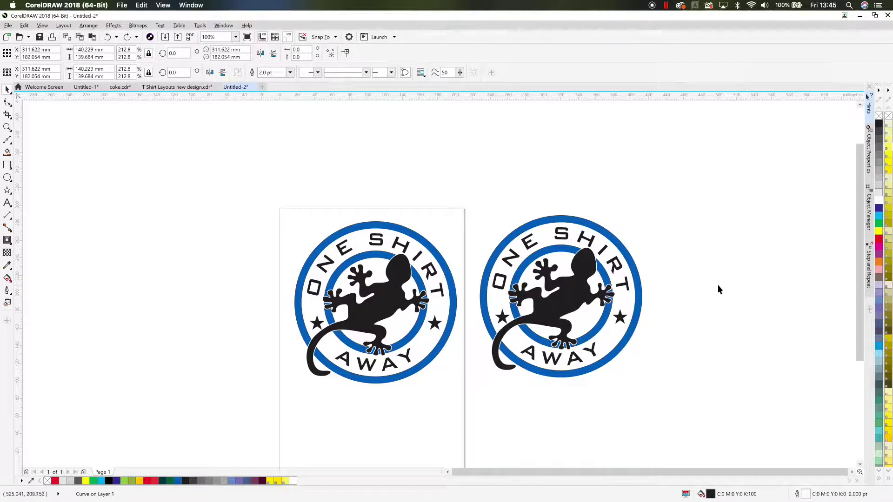
- Remove the white outline from the copied logo's gecko
left_click(582, 292)
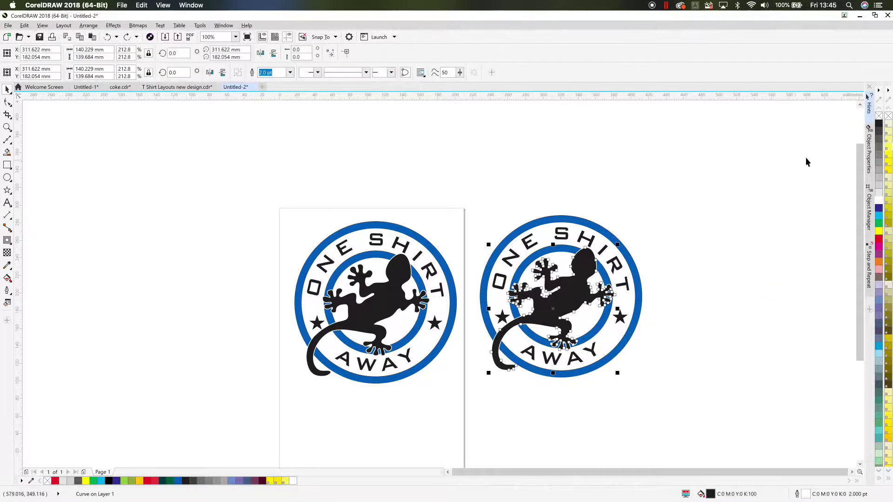
right_click(879, 117)
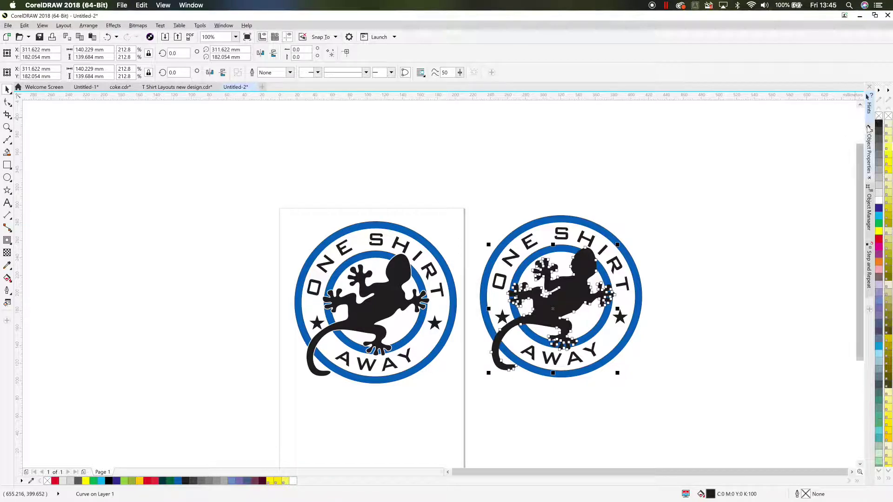
left_click(701, 258)
- Shift the gecko slightly downward to inspect the trimmed gaps in the rings up close, and undo the shift
scroll(579, 255, "up", 2)
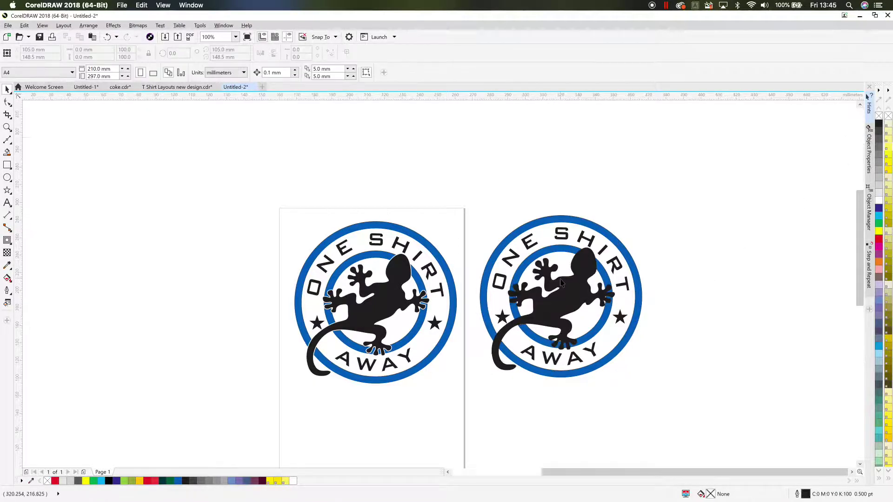
left_click(594, 258)
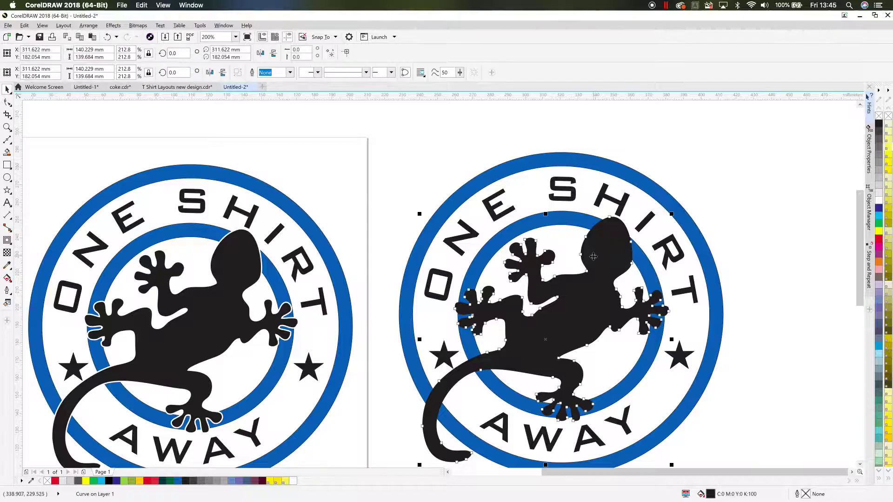
left_click_drag(594, 260, 589, 279)
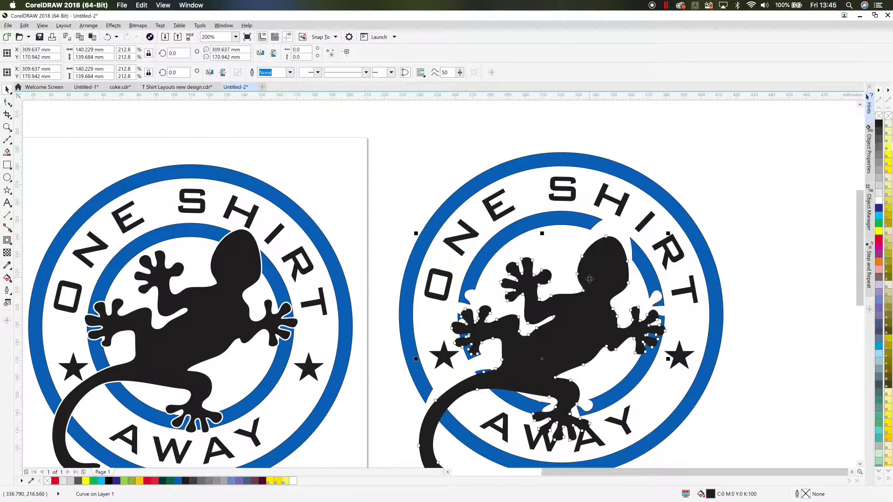
key("ctrl+z")
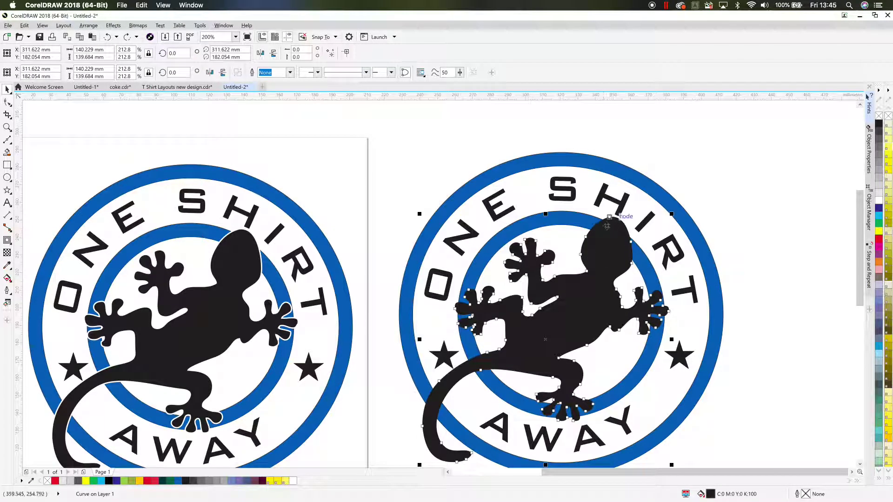
left_click(714, 207)
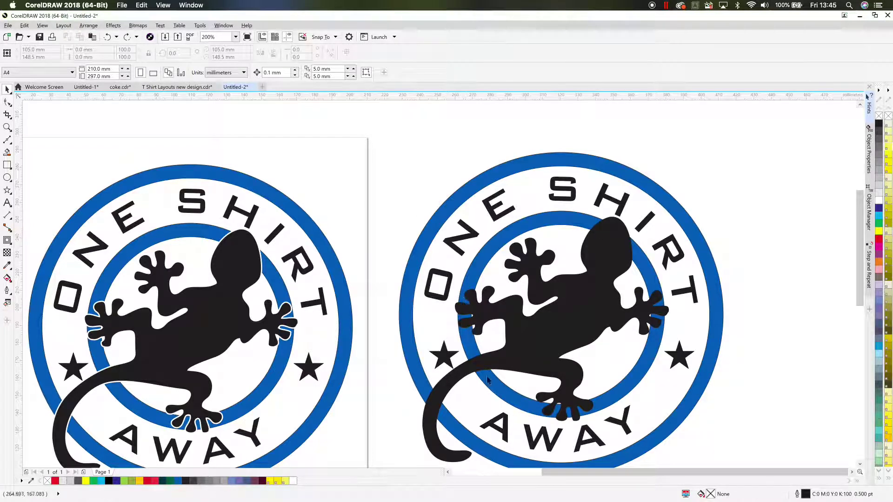
- Apply a one-step inside contour to the copy's gecko with an offset of about 1.2 mm
left_click(592, 257)
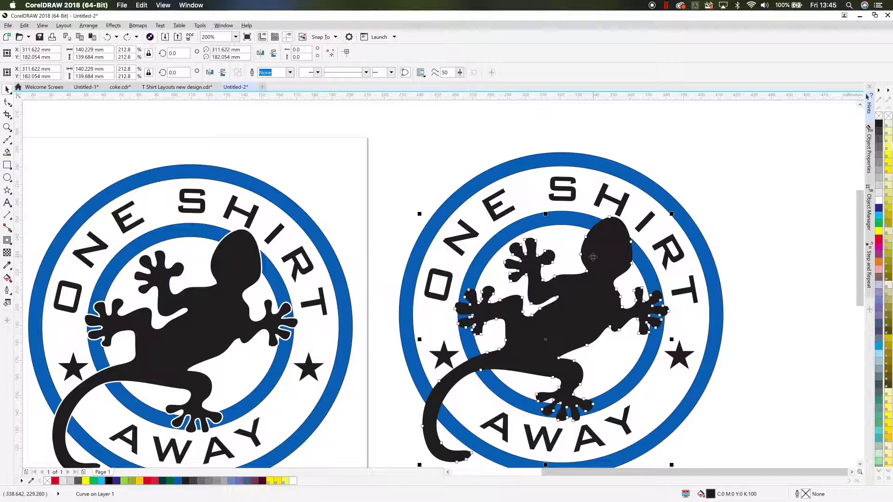
left_click(8, 241)
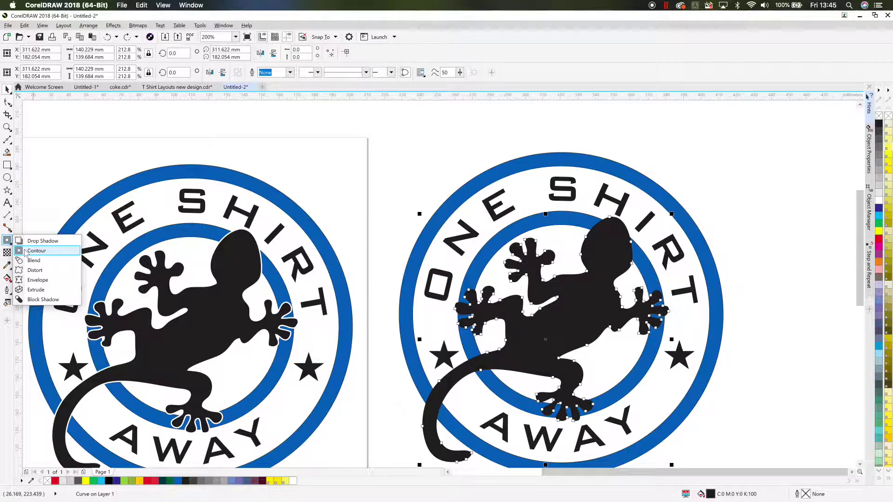
left_click(25, 252)
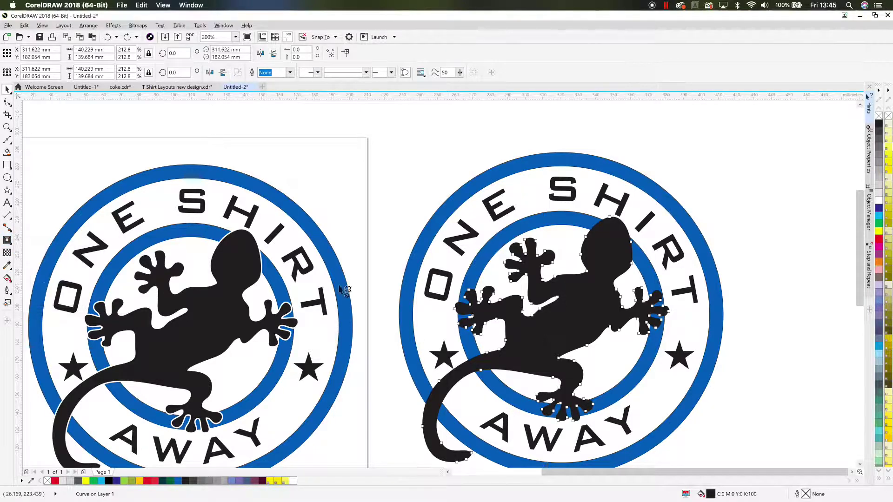
left_click_drag(621, 226, 611, 221)
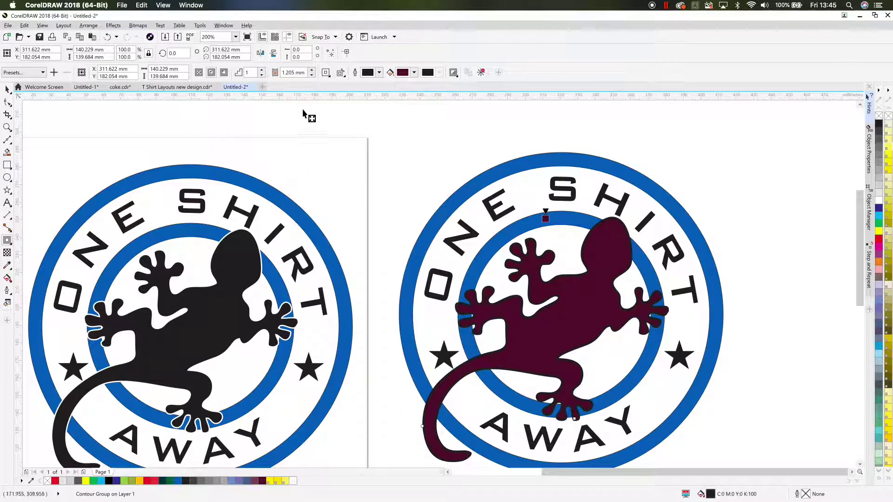
- Set the gecko's contour offset to 0.5 mm
left_click(312, 75)
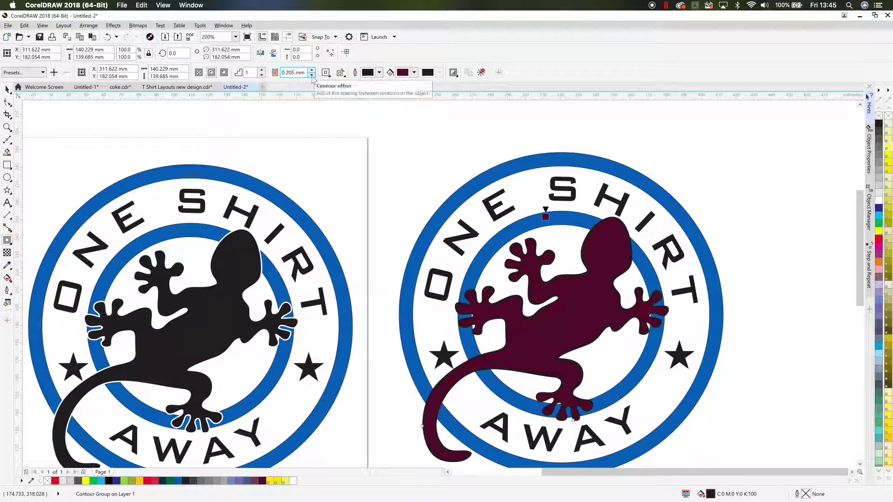
left_click(311, 71)
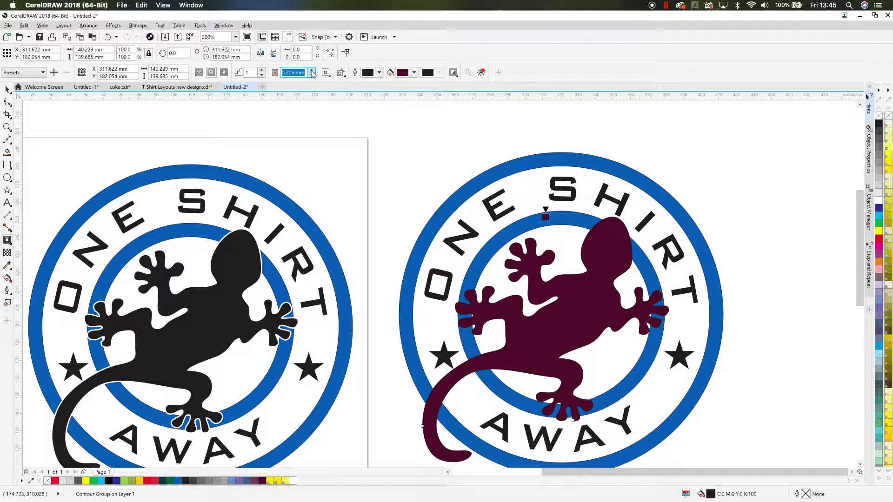
double_click(287, 72)
key("BackSpace")
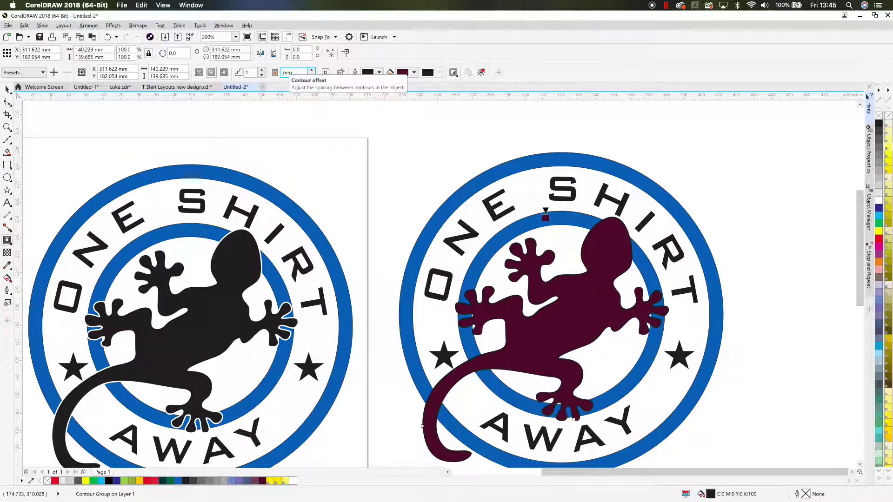
type(".5")
key("Return")
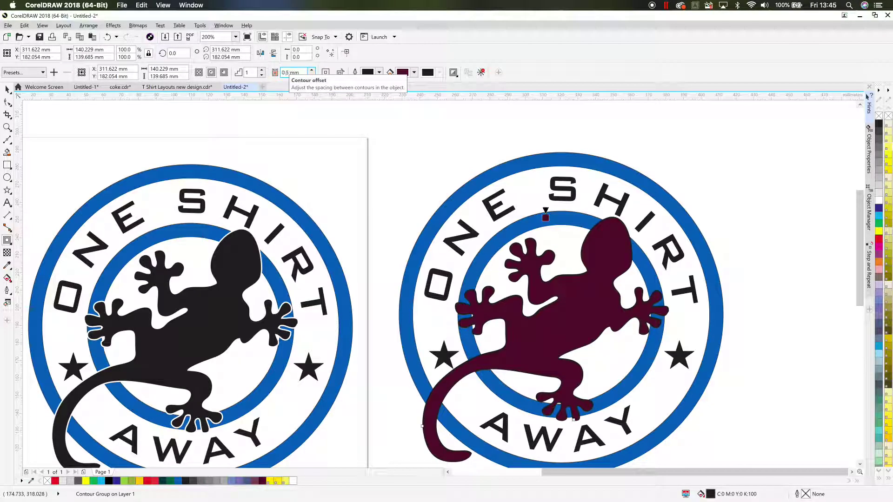
- Break the gecko's contour group apart into separate curves
left_click(7, 89)
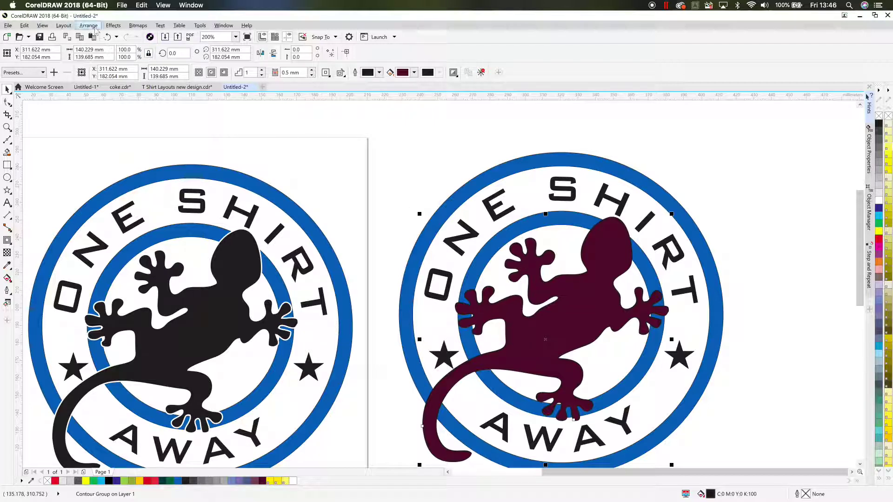
left_click(88, 26)
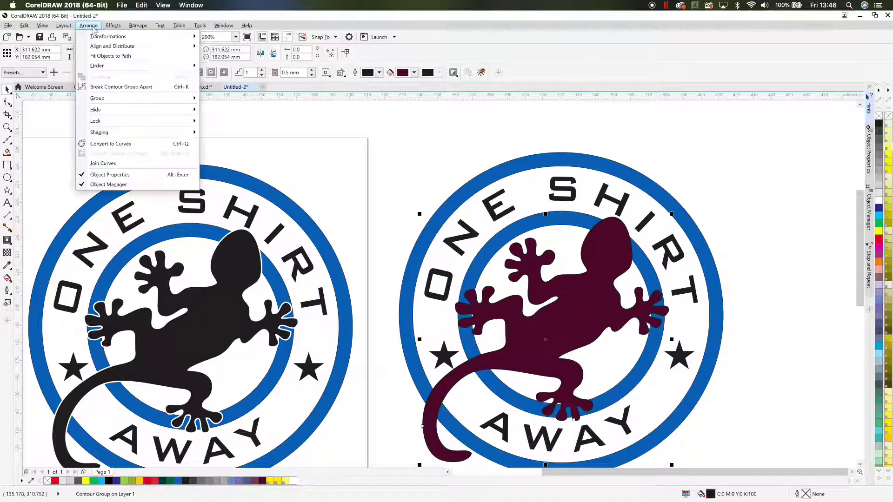
left_click(124, 87)
left_click(767, 237)
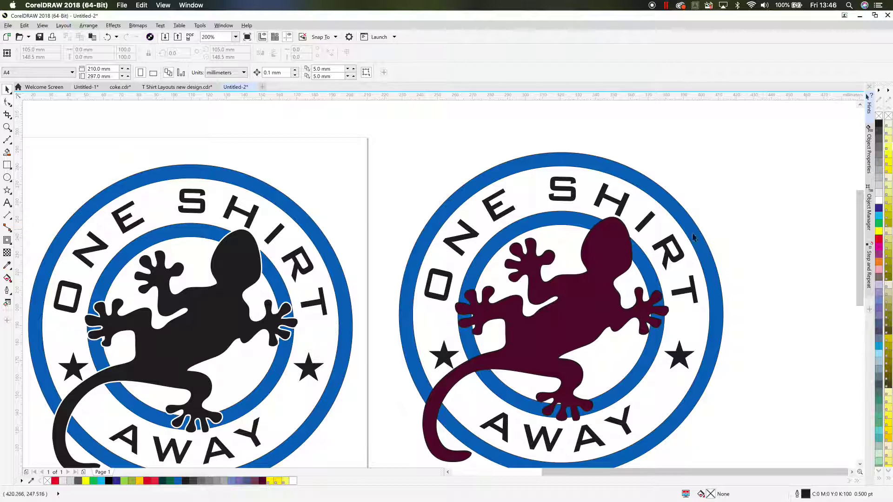
- Delete the outer black gecko curve, keeping the maroon inset gecko, and inspect the gaps around it
scroll(645, 235, "up", 2)
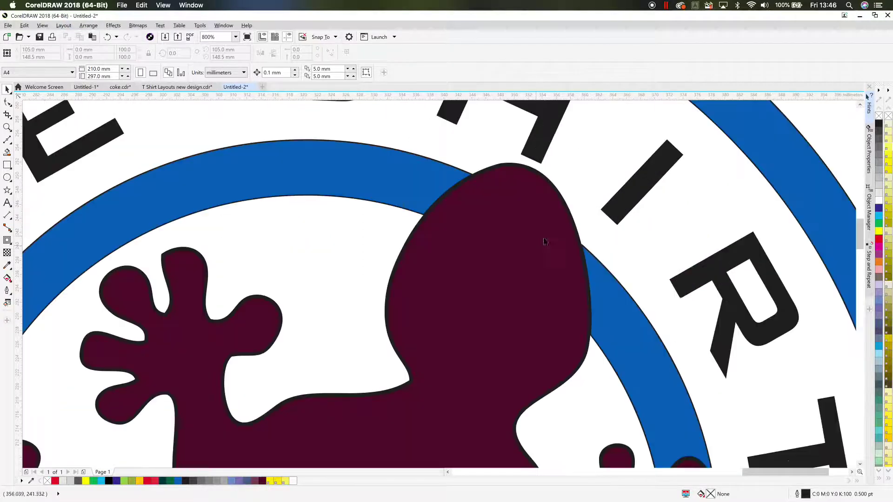
left_click(526, 167)
scroll(525, 166, "down", 2)
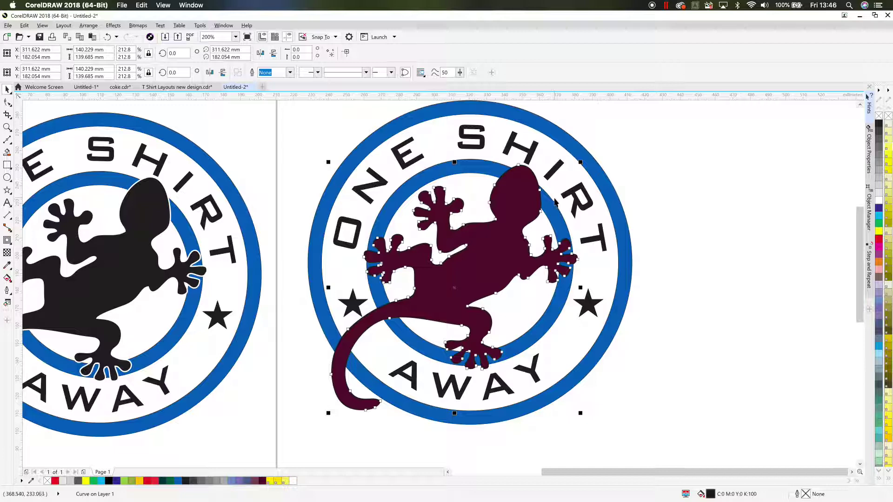
left_click(555, 201)
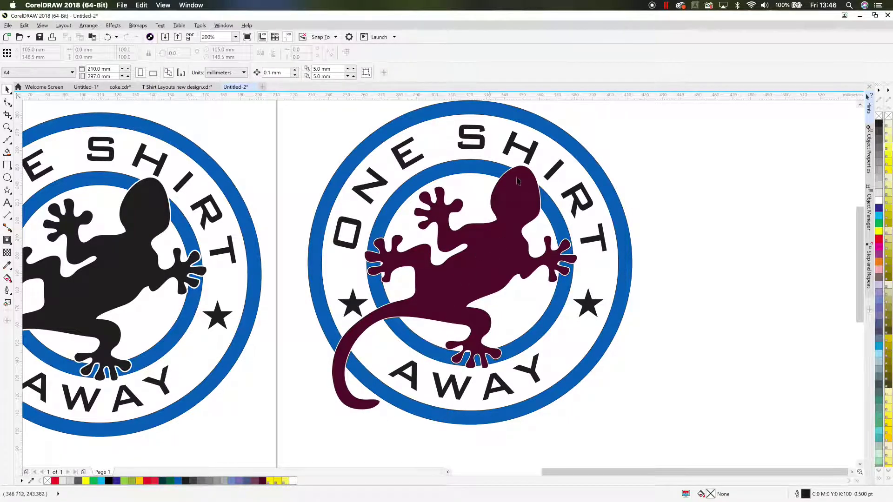
scroll(502, 186, "up", 1)
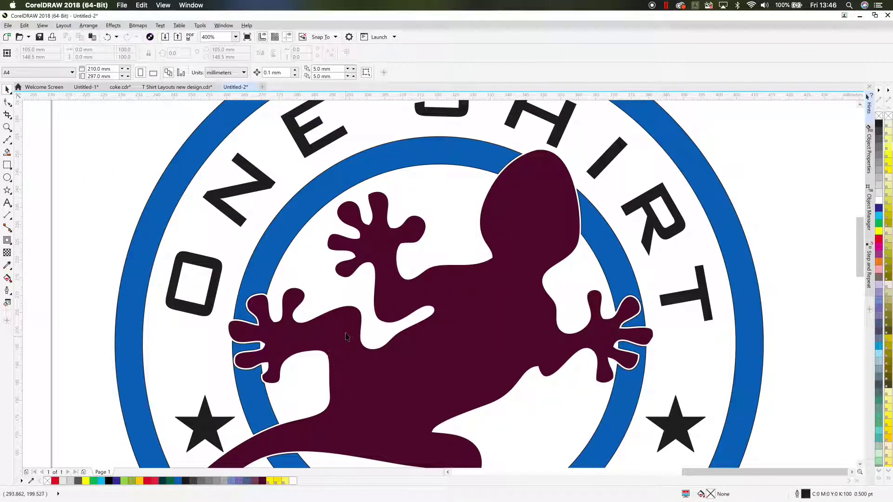
scroll(344, 336, "down", 1)
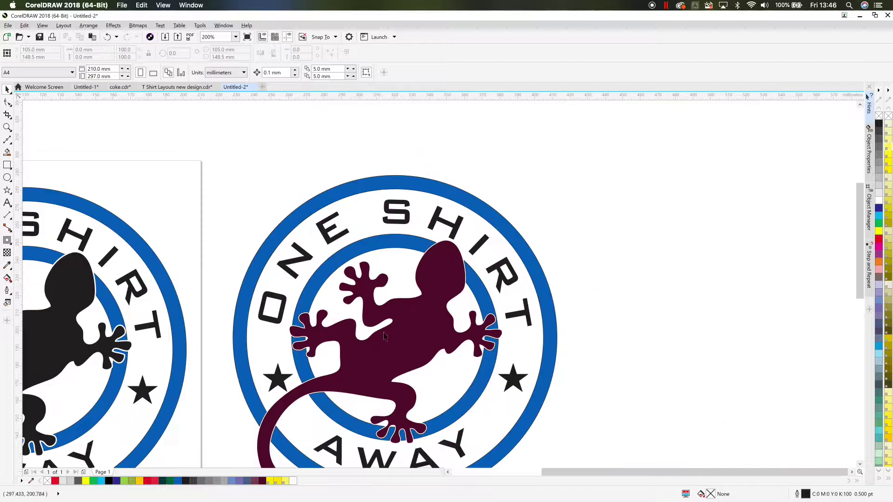
- Draw a circle about 135 mm in diameter in the empty area beside the original logo's page
scroll(606, 372, "left", 3)
scroll(607, 372, "down", 2)
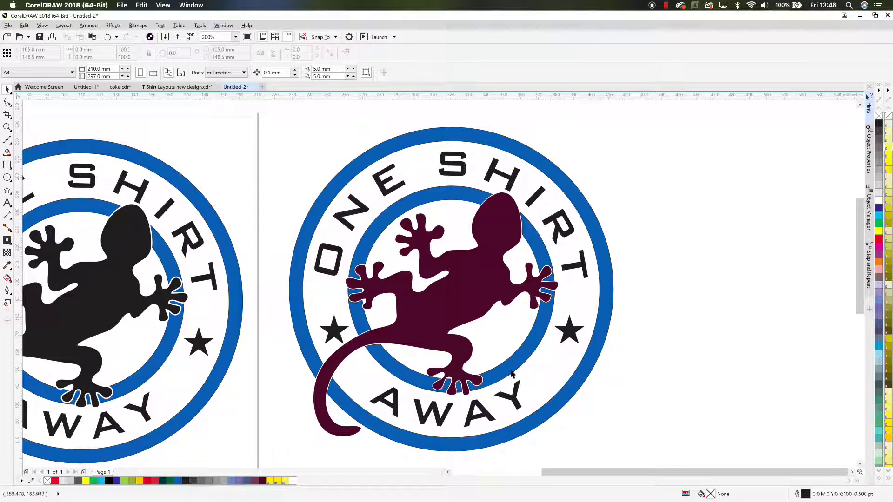
scroll(646, 325, "down", 1)
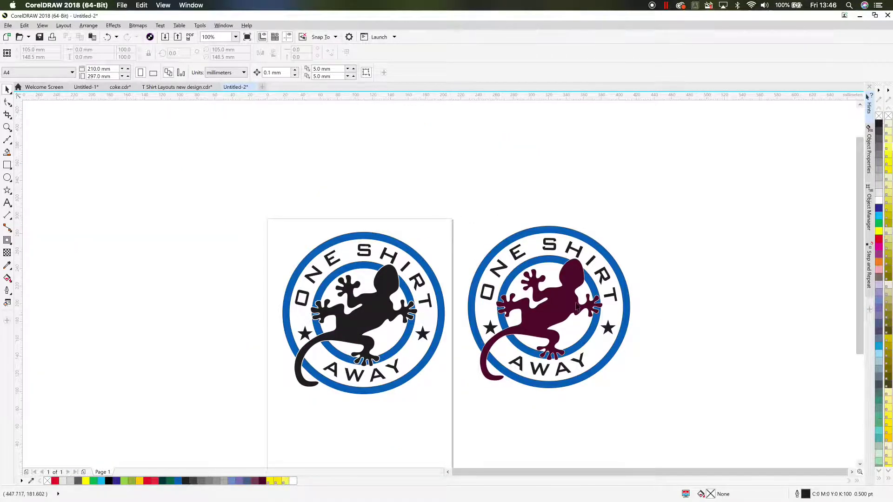
left_click_drag(444, 433, 233, 328)
left_click(7, 177)
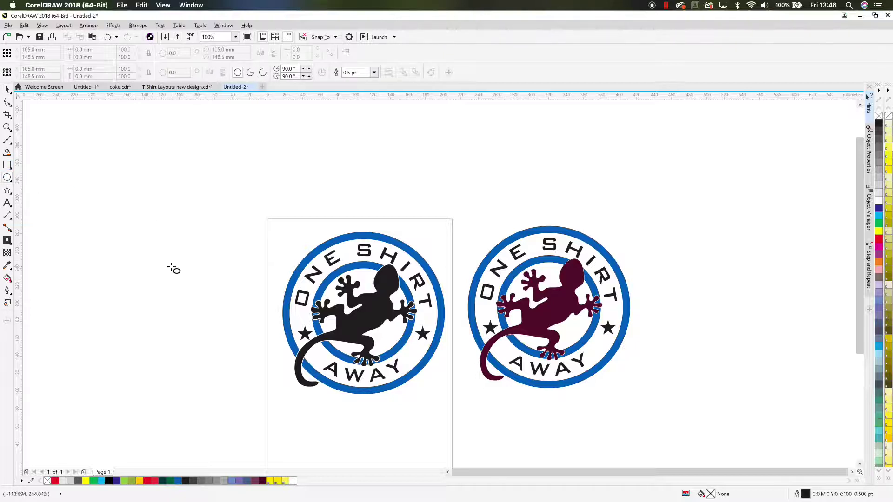
left_click_drag(170, 267, 216, 327)
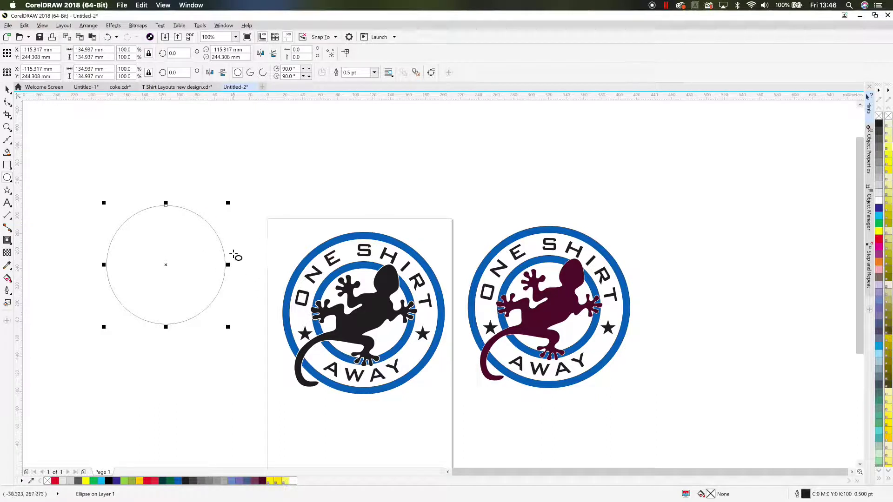
- Thicken the circle's outline, trying 10 pt and 24 pt before settling on 12 pt
left_click(8, 291)
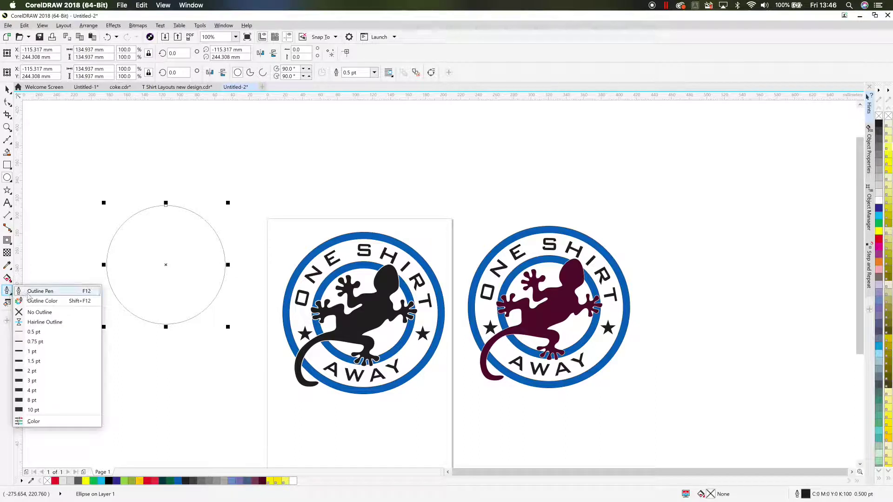
left_click(34, 410)
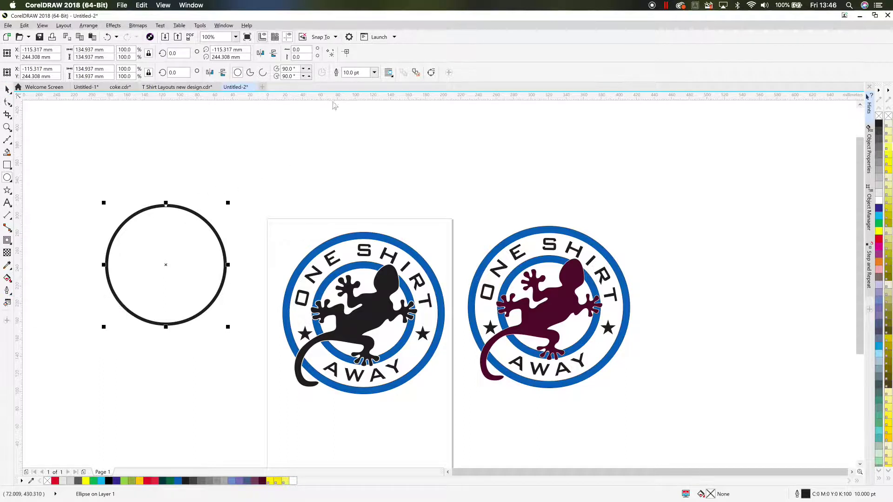
left_click(374, 72)
left_click(360, 173)
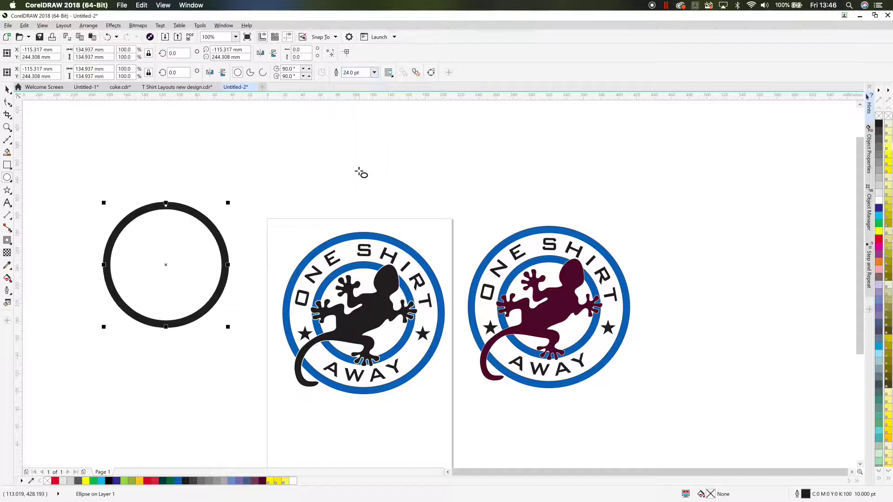
left_click(373, 73)
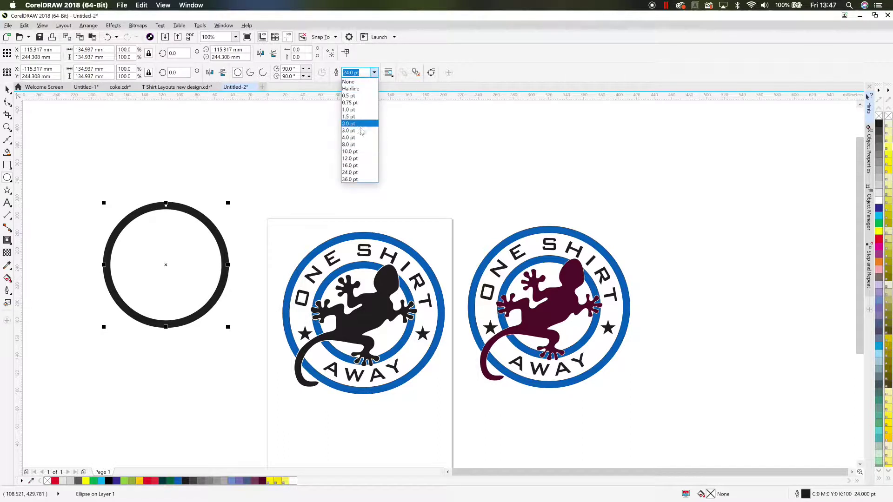
left_click(354, 160)
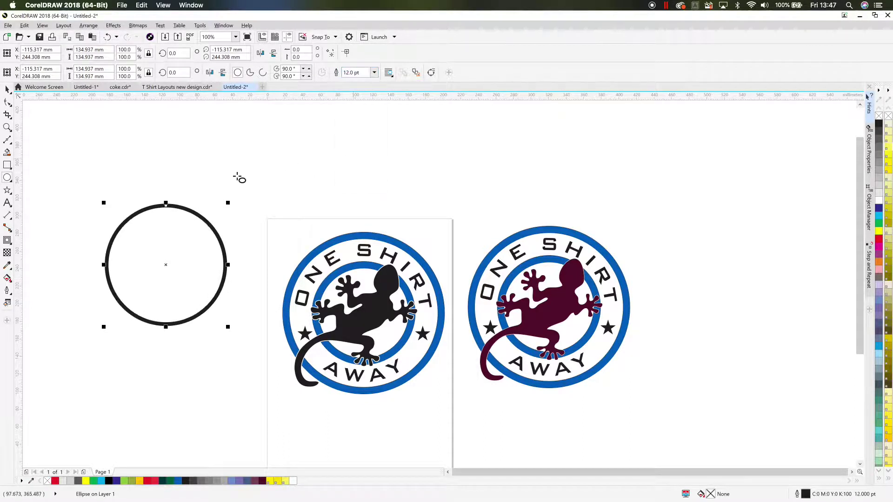
- Move the circle closer to the page and scale it to about 122.5 mm in diameter
left_click(7, 89)
left_click_drag(267, 234, 386, 216)
left_click(373, 187)
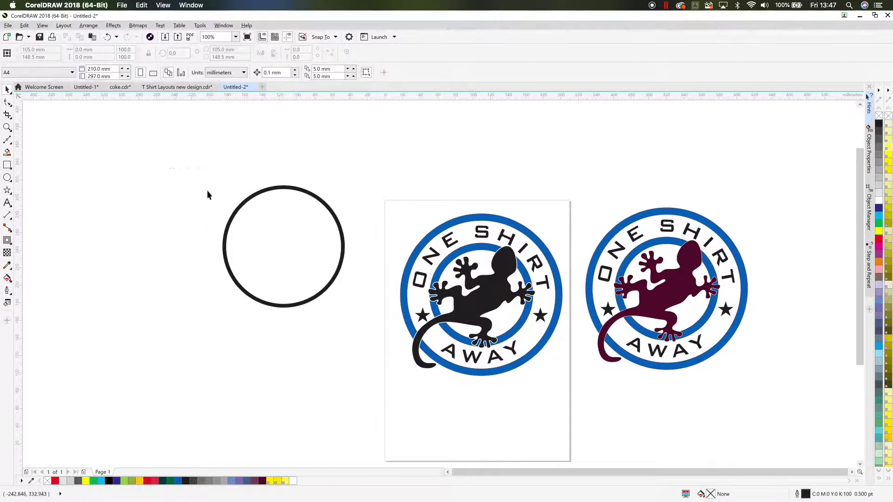
left_click_drag(170, 170, 350, 322)
left_click_drag(336, 225, 370, 194)
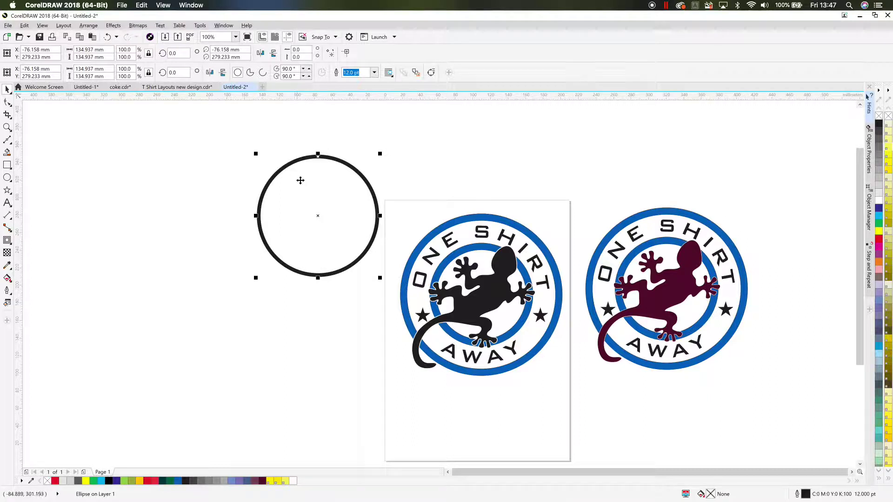
left_click(336, 143)
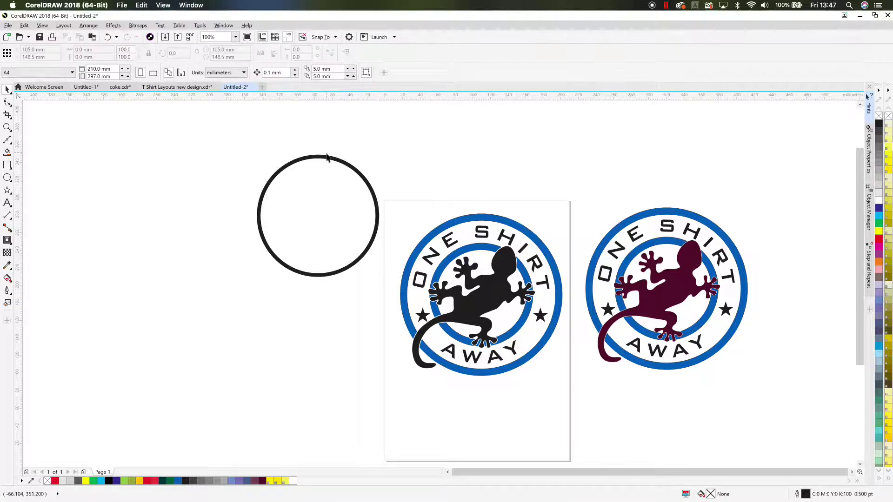
left_click(325, 158)
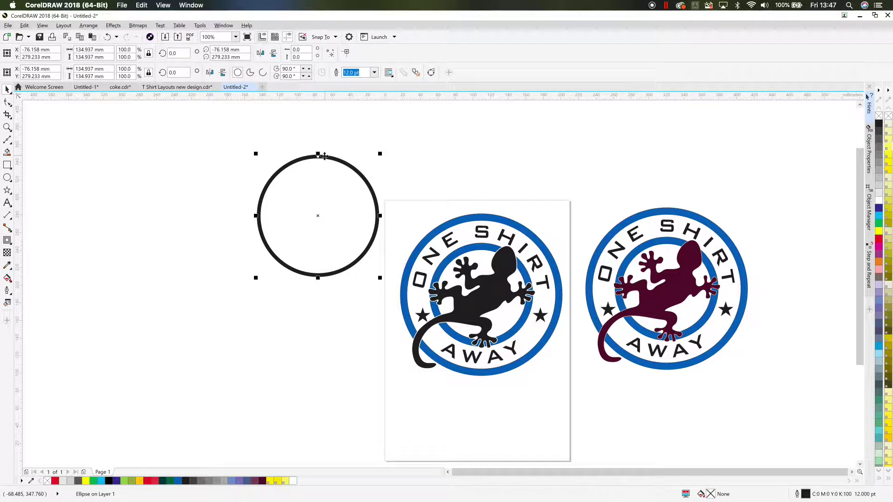
mouse_move(379, 154)
left_mouse_down()
mouse_move(351, 183)
mouse_move(376, 162)
left_mouse_up()
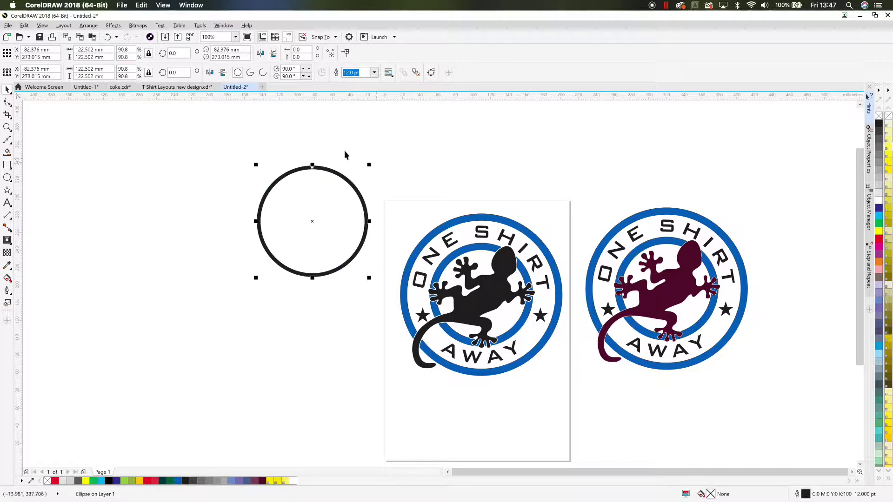
- Convert the circle's 12 pt outline to an object
left_click(88, 25)
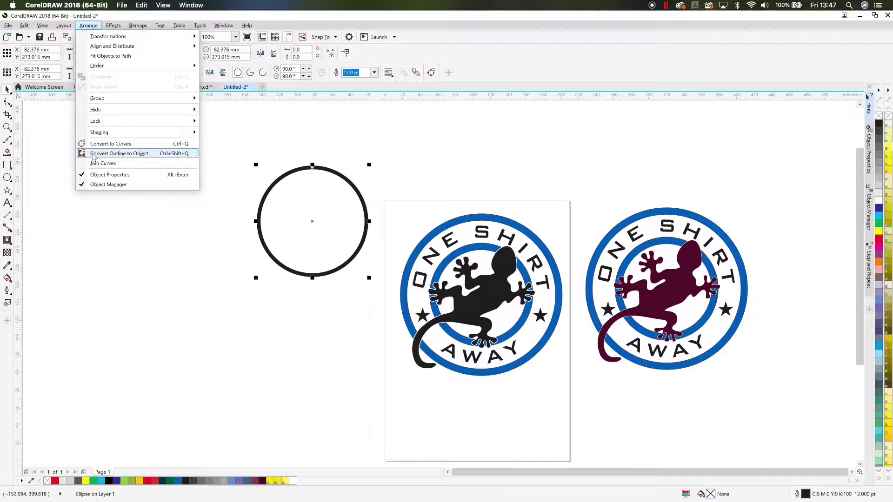
left_click(134, 154)
left_click(172, 156)
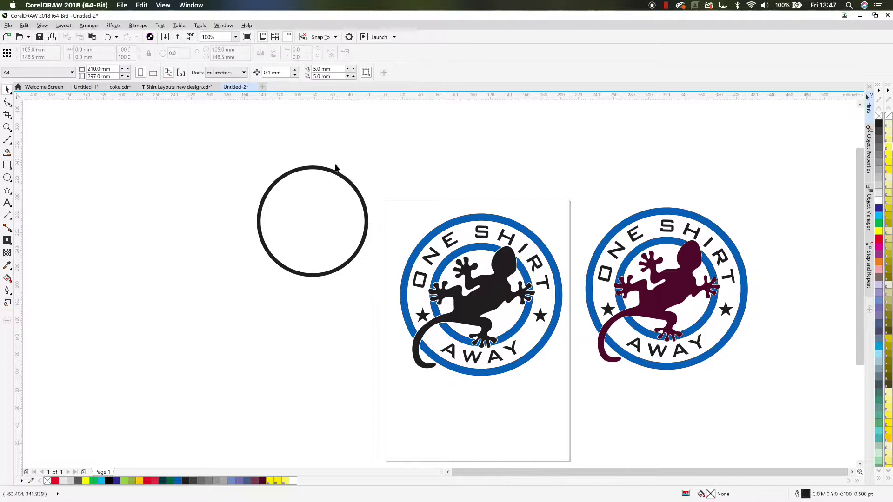
- Remove the ring's fill and give it a 0.5 pt black outline
left_click(324, 172)
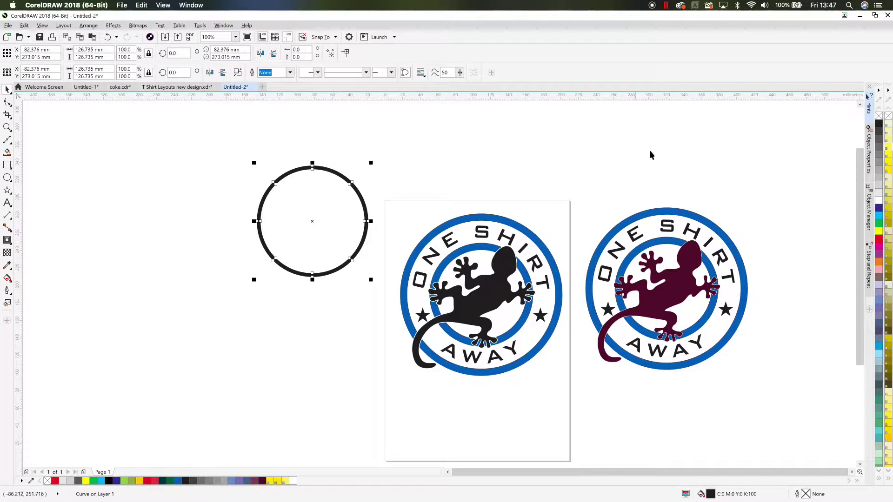
right_click(880, 118)
right_click(878, 123)
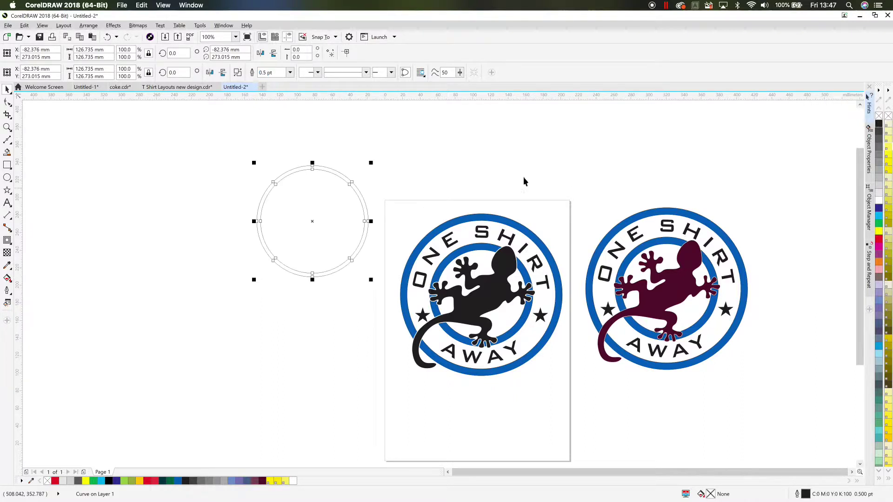
left_click(389, 172)
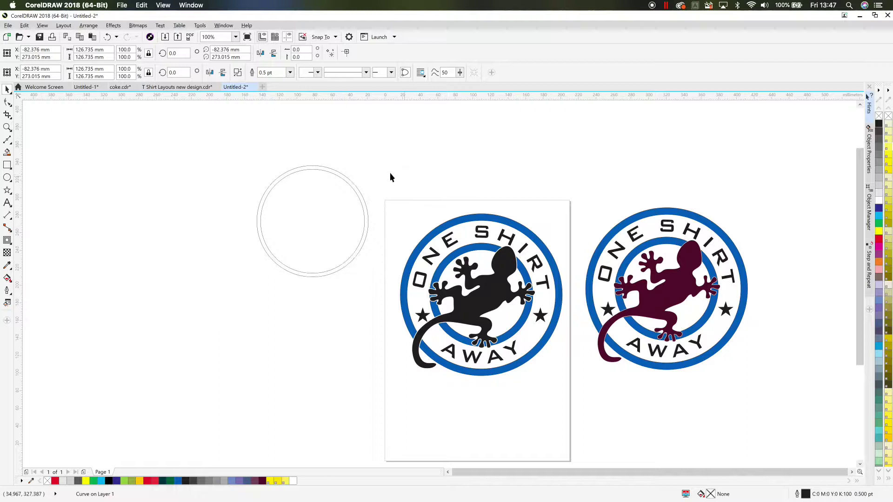
- Scale the outlined ring to about 116.5%, roughly 147.6 mm across, and leave it selected
left_click(359, 194)
left_click_drag(254, 281, 237, 300)
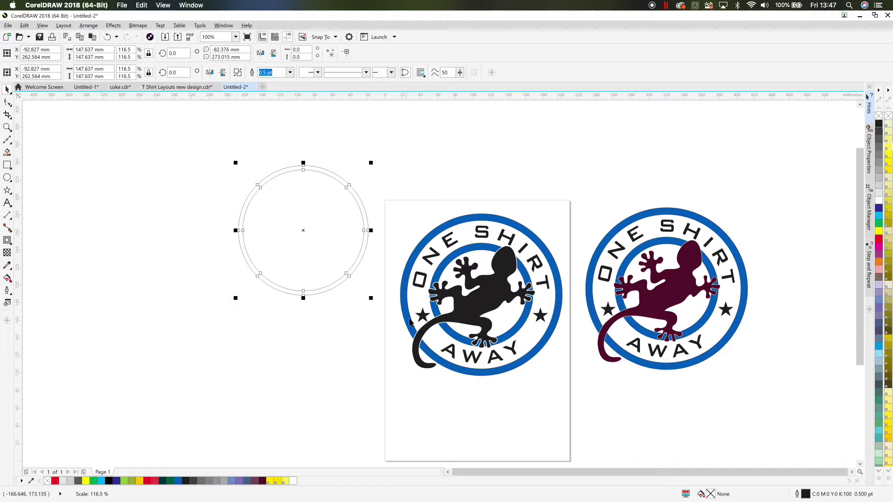
left_click(490, 170)
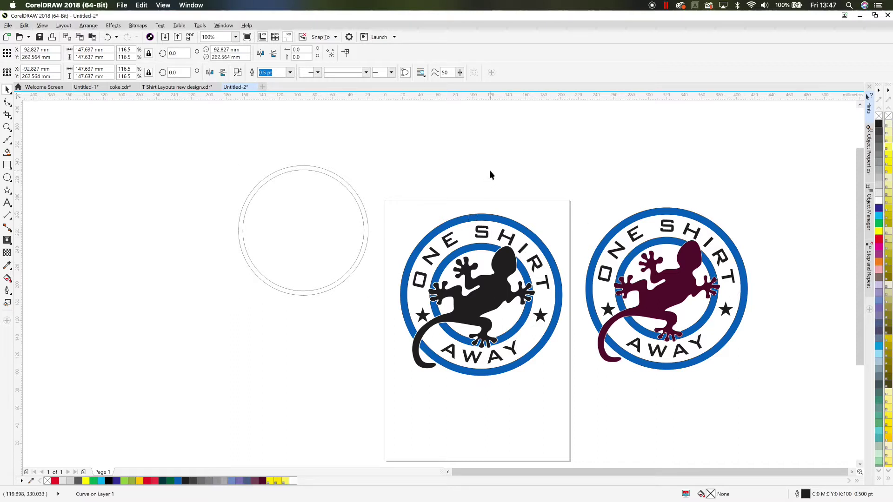
left_click(301, 169)
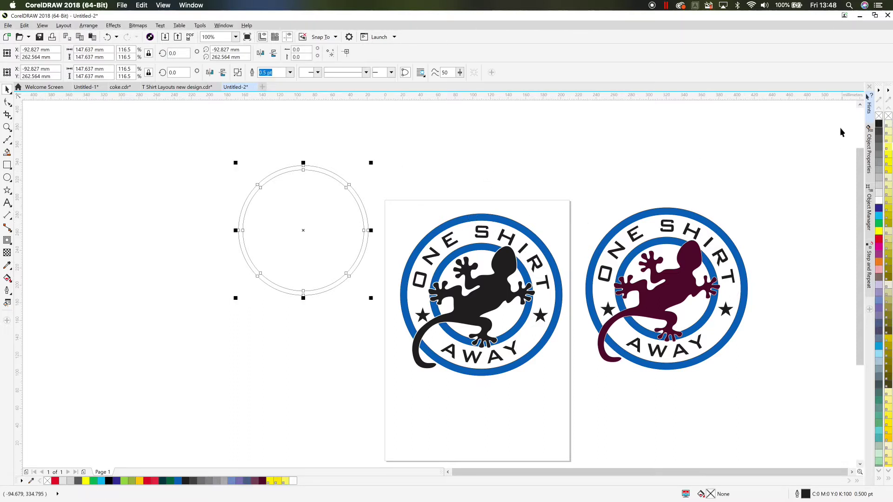